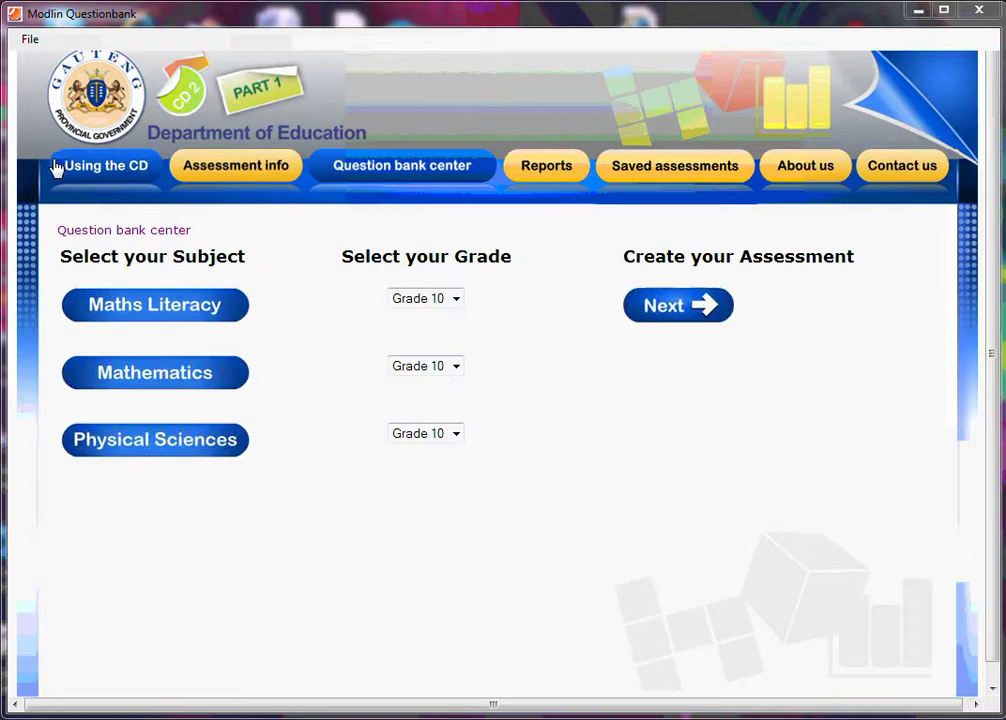
Step: Pick Mathematics, left at Grade 10, as the subject in the Question bank center
left_click(418, 168)
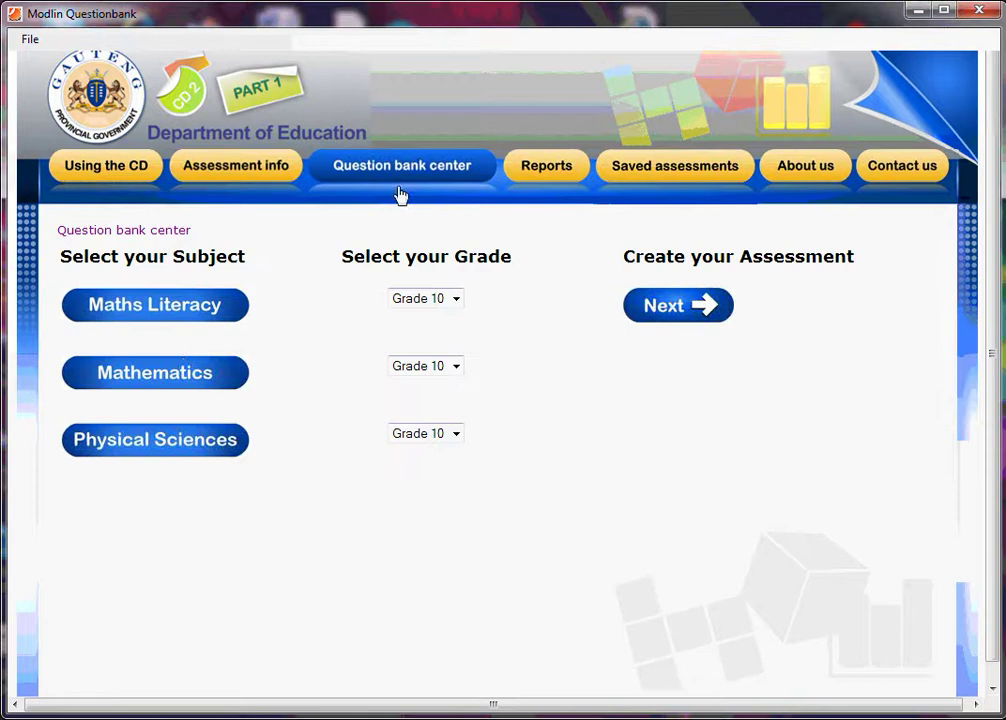
left_click(182, 370)
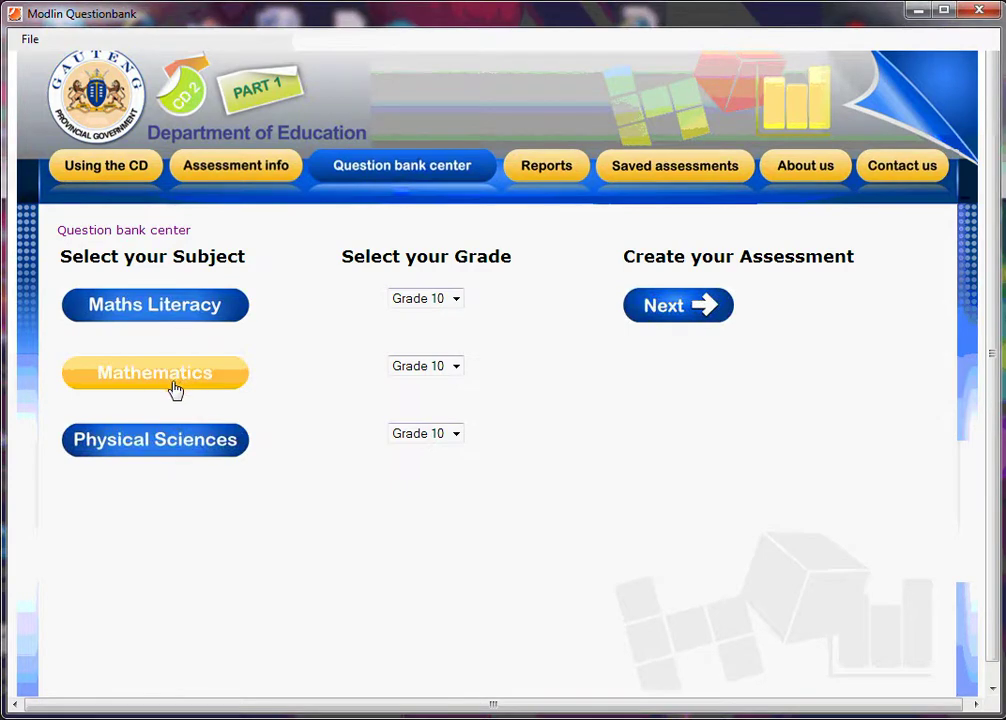
Step: Build the assessment from binomial-by-trinomial products and preview its 18 generated questions
left_click(678, 310)
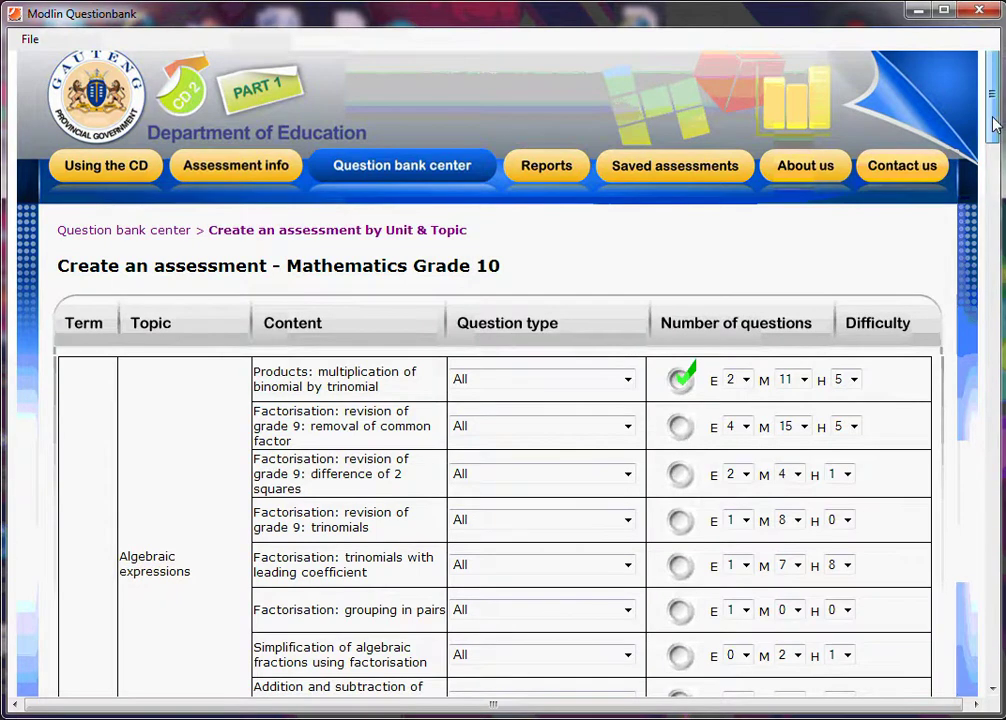
left_click_drag(993, 130, 995, 680)
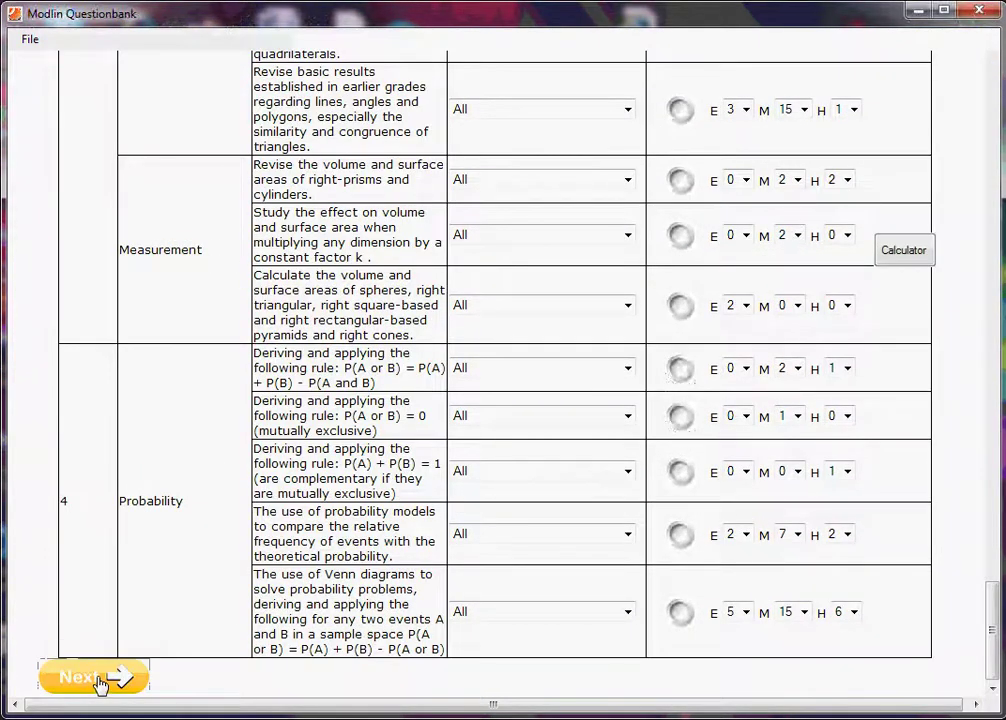
left_click(100, 683)
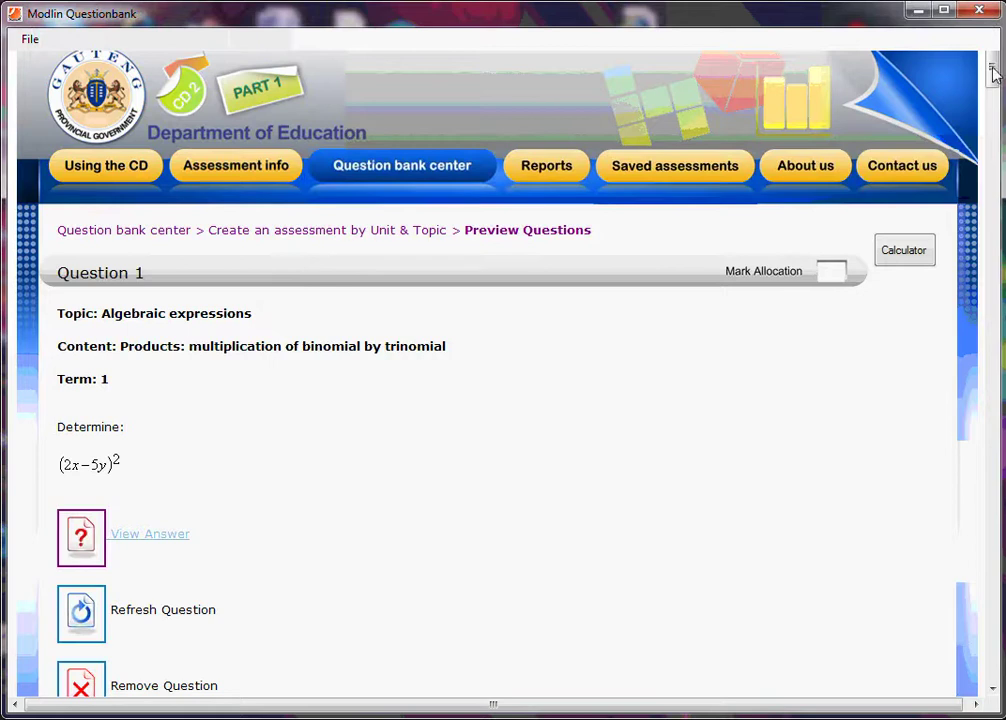
left_click_drag(995, 72, 957, 682)
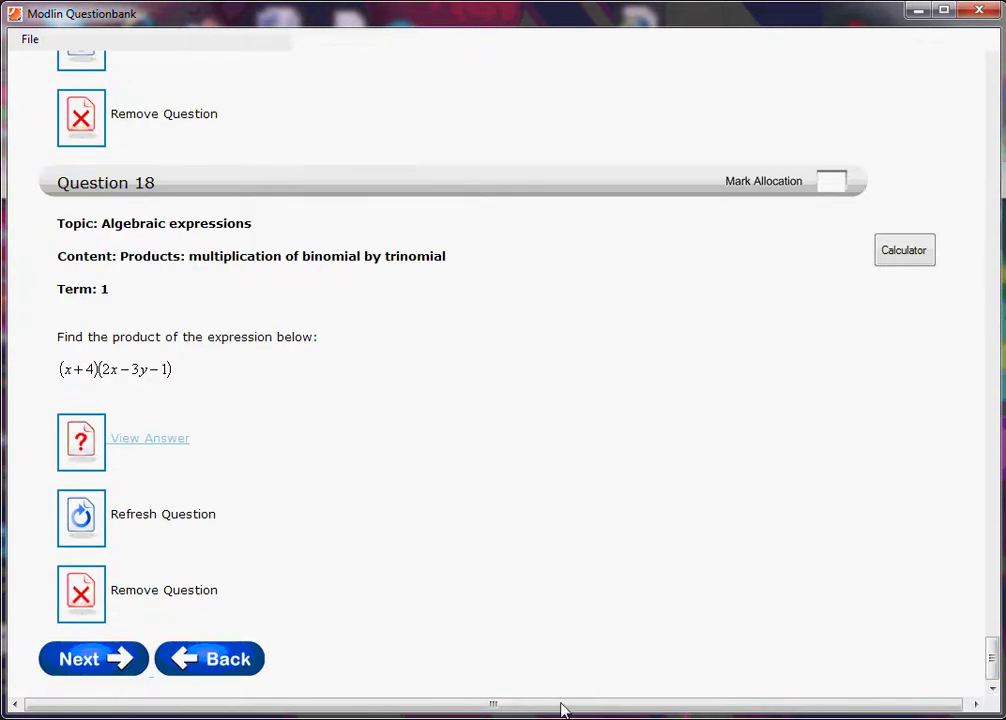
Step: On Finalise details, enter the teacher name and choose On Screen output with answers
left_click(110, 668)
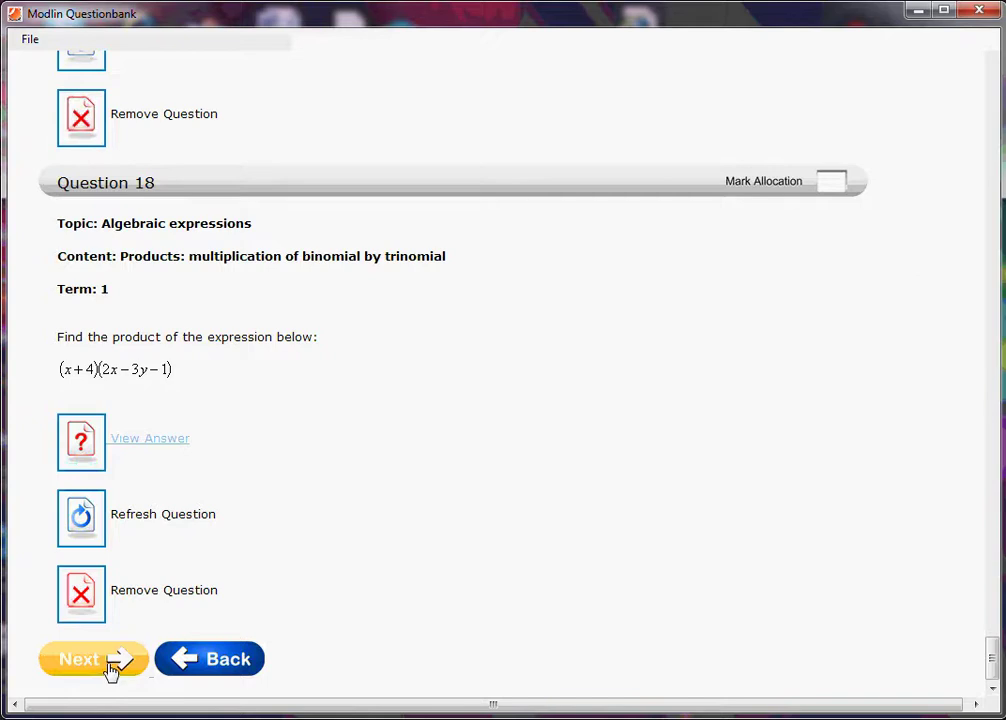
left_click(658, 497)
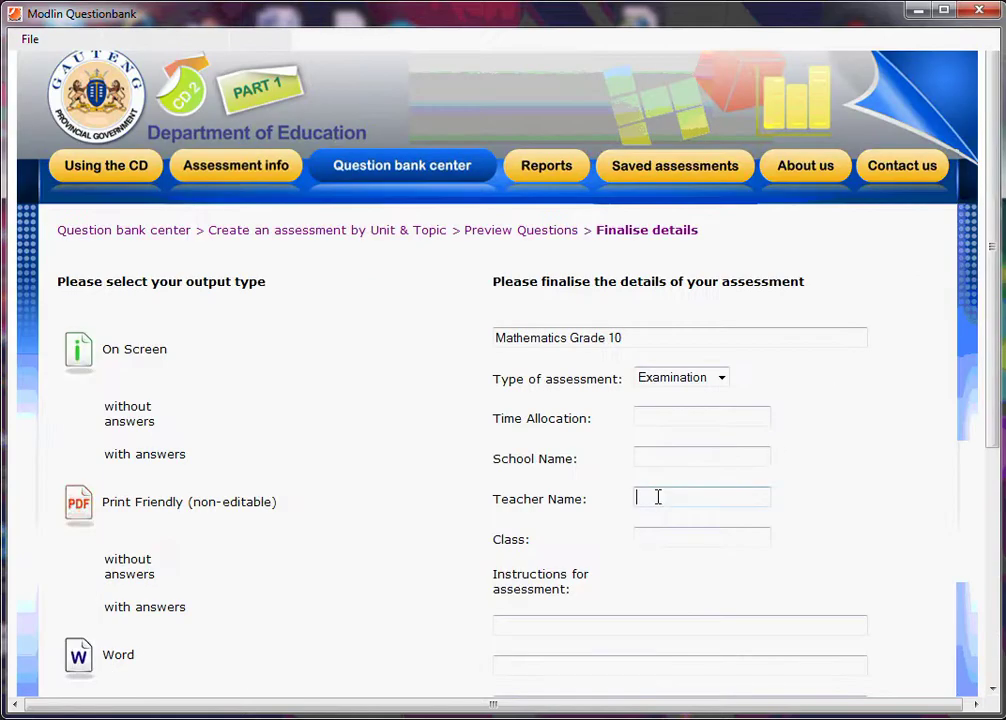
type("test2")
left_click(163, 455)
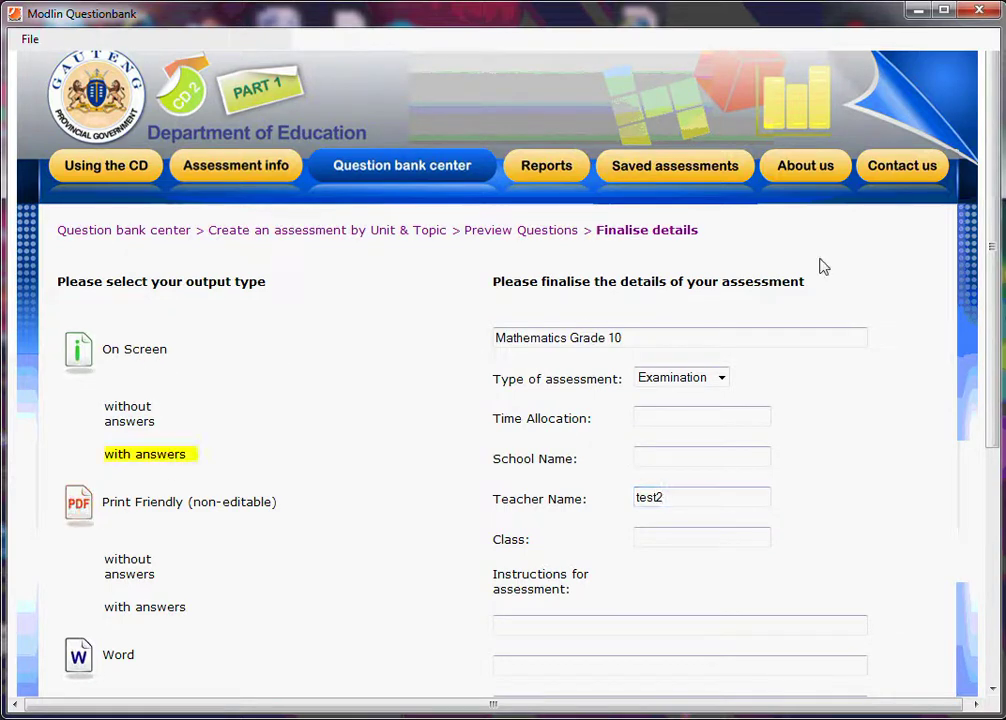
left_click_drag(995, 208, 991, 512)
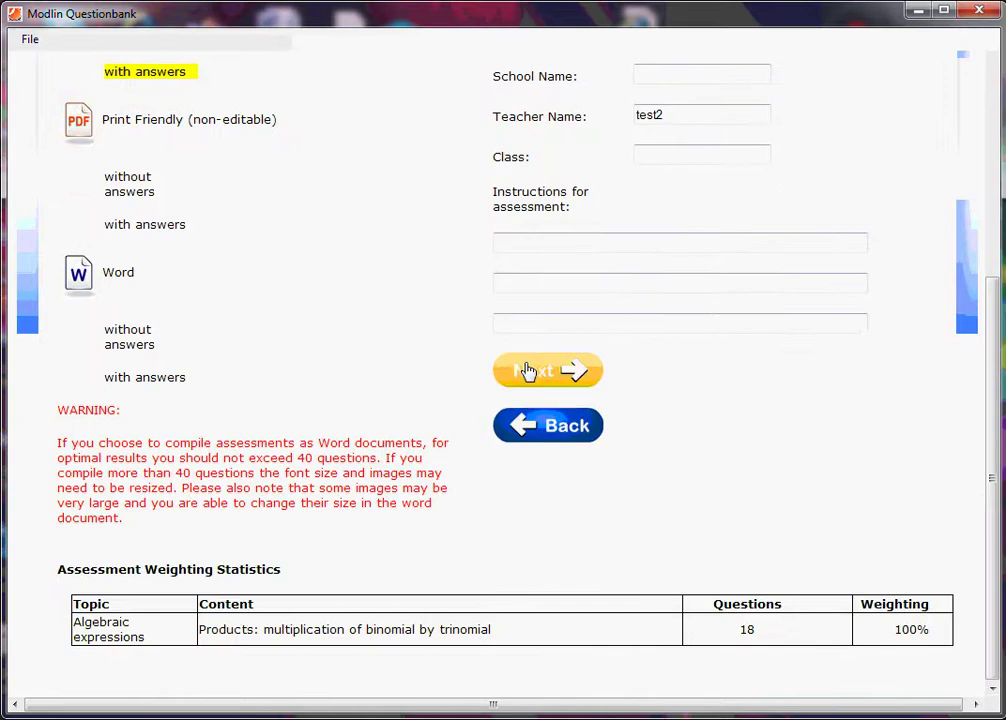
Step: Save the exam, check it under November 2011 > Mathematics Grade 10, and return to Question bank center
left_click(530, 372)
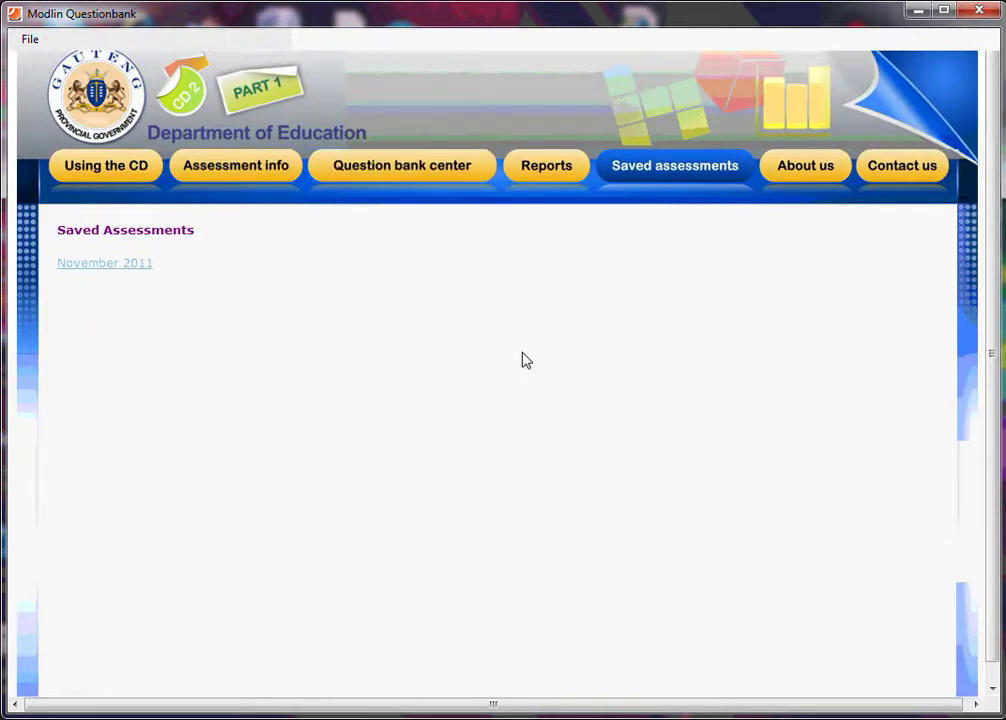
left_click(104, 266)
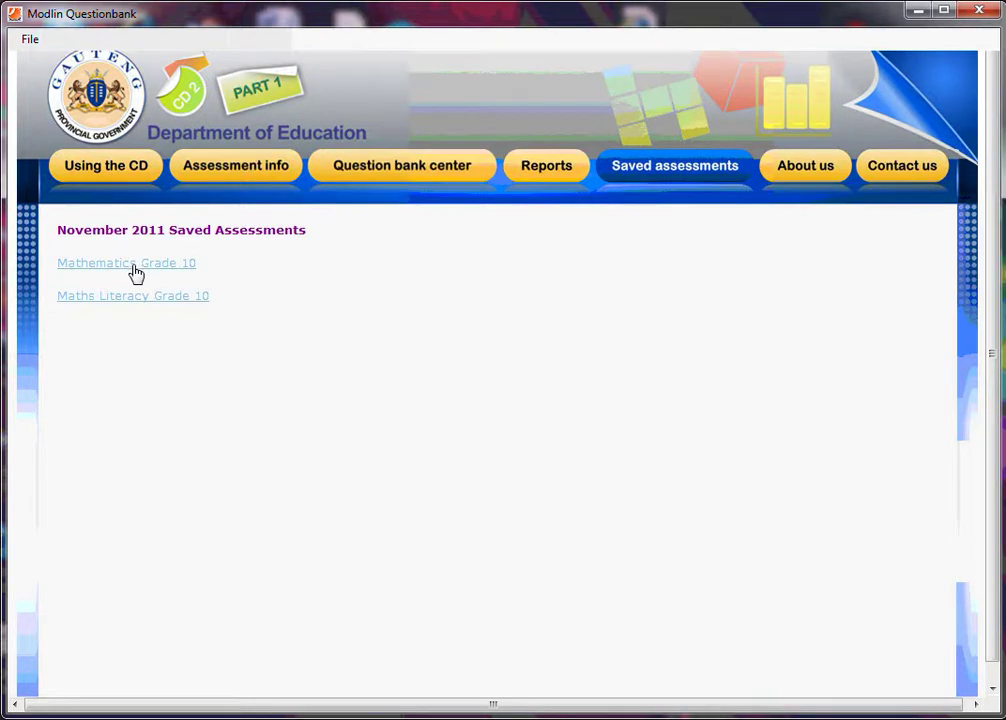
left_click(133, 268)
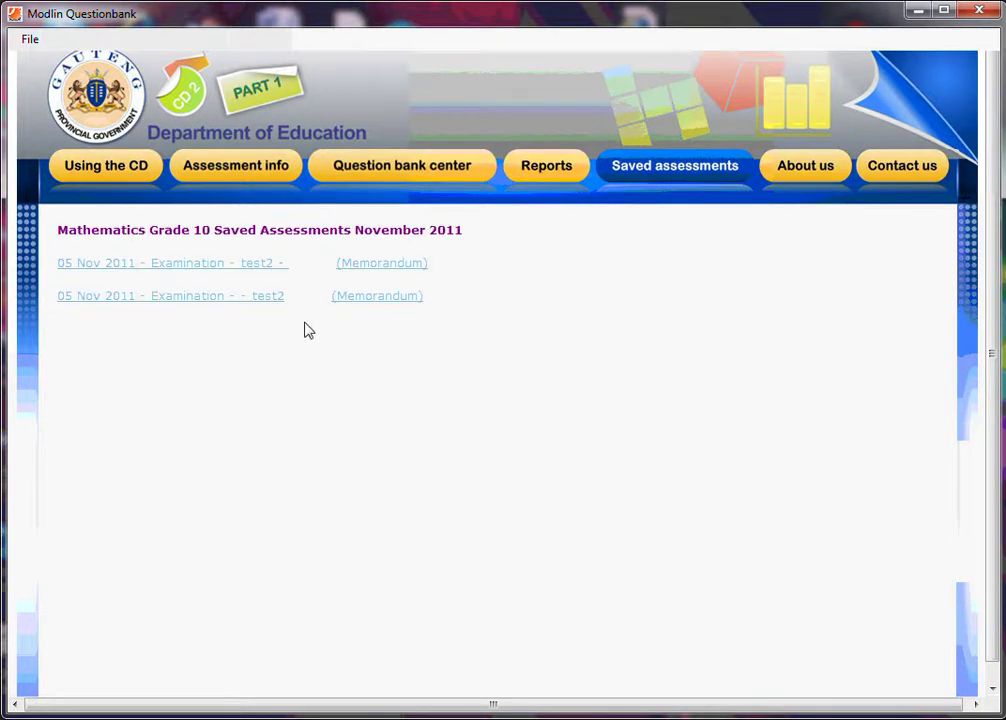
left_click(266, 270)
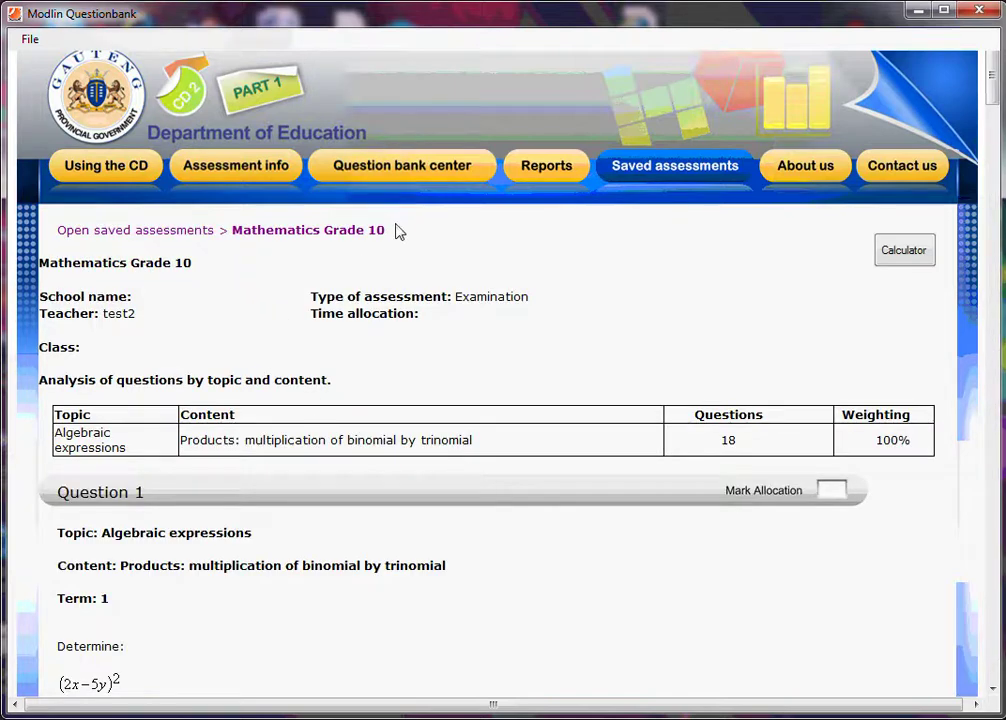
left_click(420, 177)
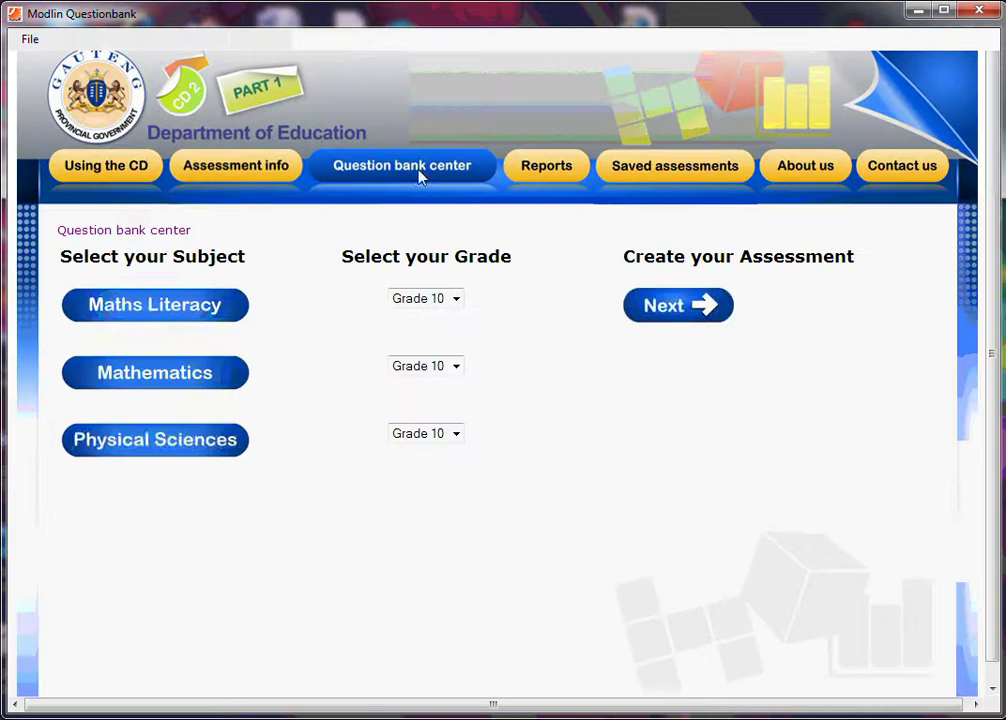
Step: Start a Physical Sciences Grade 10 assessment with the first matter-and-classification question and preview it
left_click(204, 460)
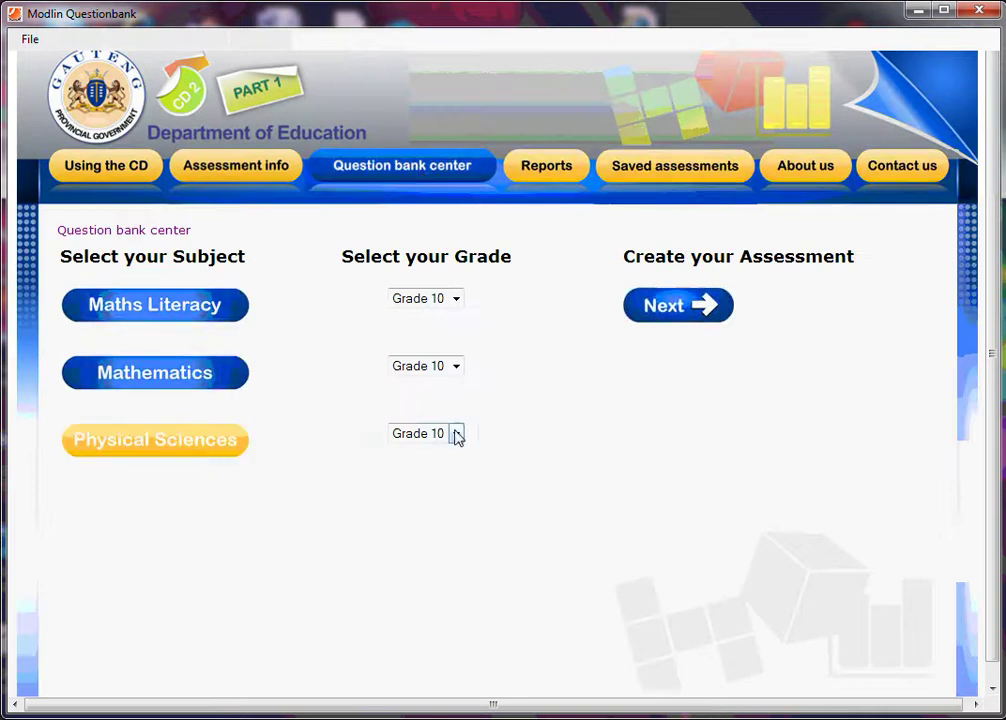
left_click(681, 309)
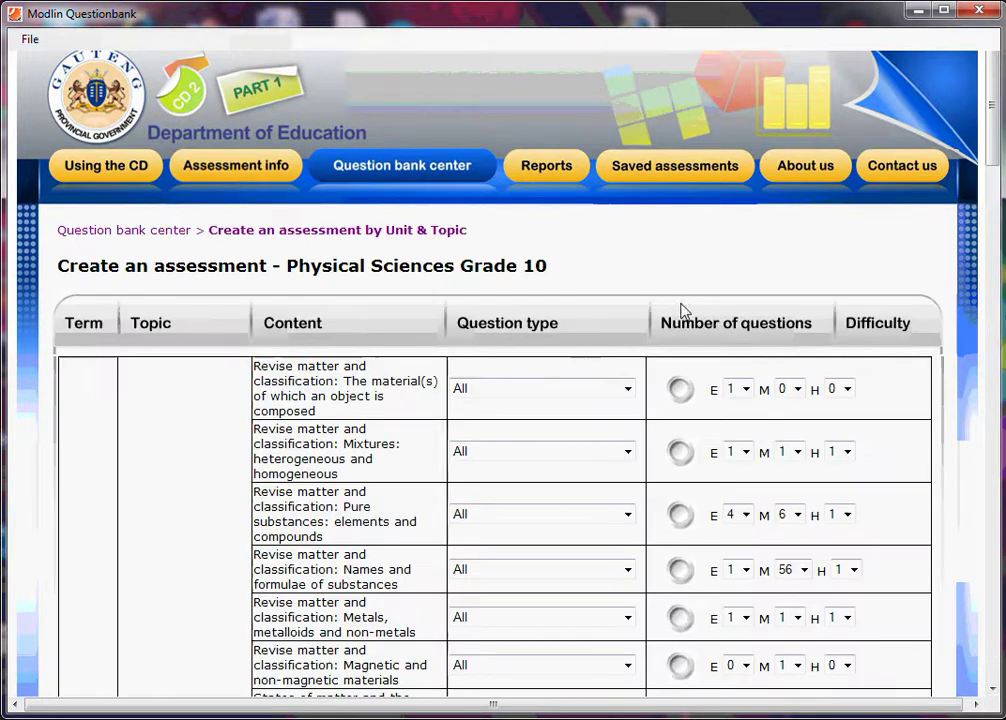
left_click(679, 393)
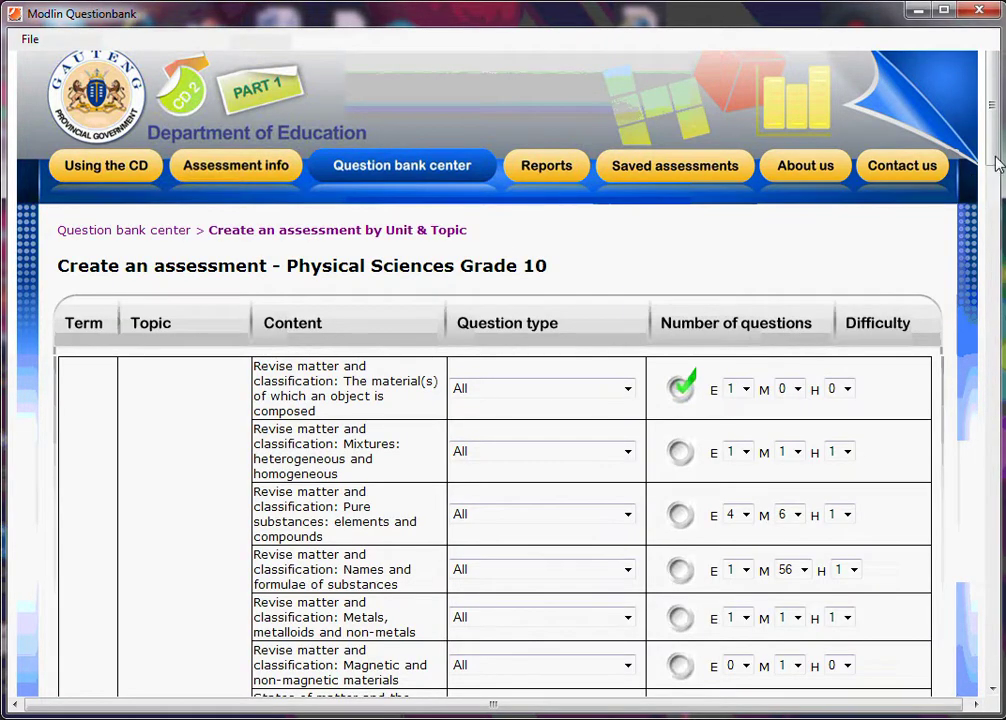
left_click_drag(998, 162, 990, 620)
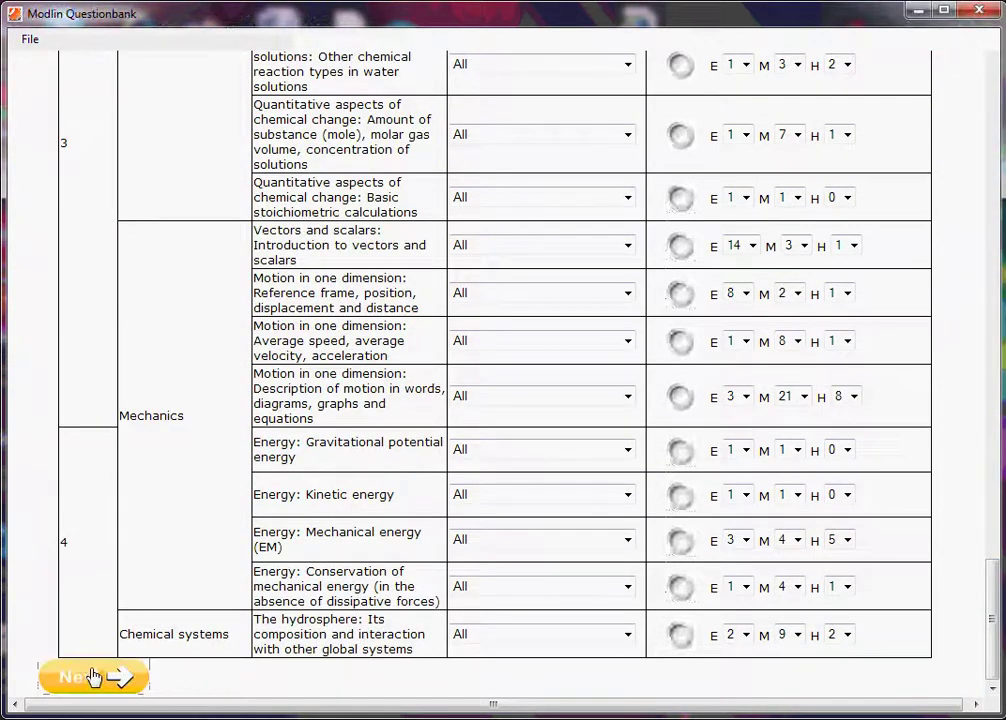
left_click(90, 677)
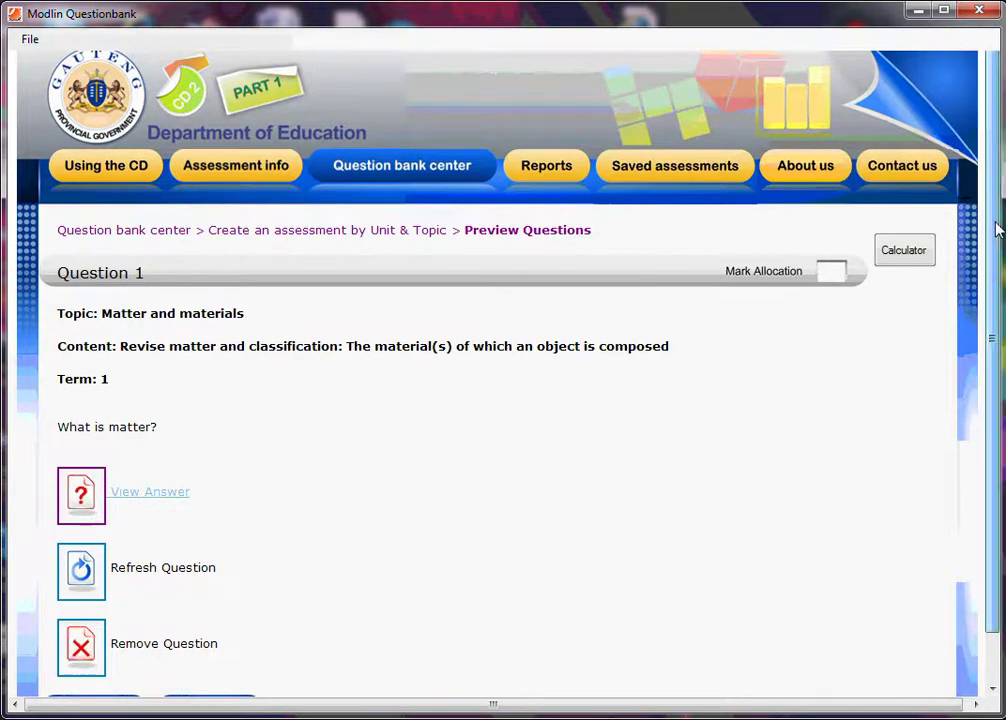
left_click_drag(999, 224, 997, 328)
Step: On Finalise details, choose Print Friendly output with answers for the Physical Sciences exam
left_click(90, 661)
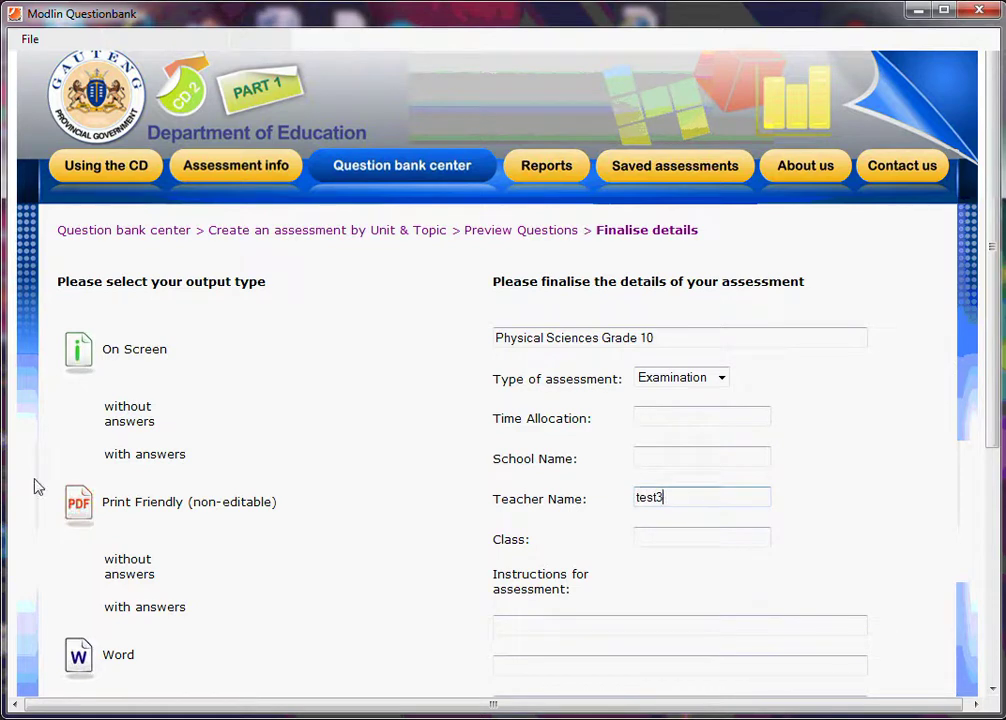
left_click(140, 607)
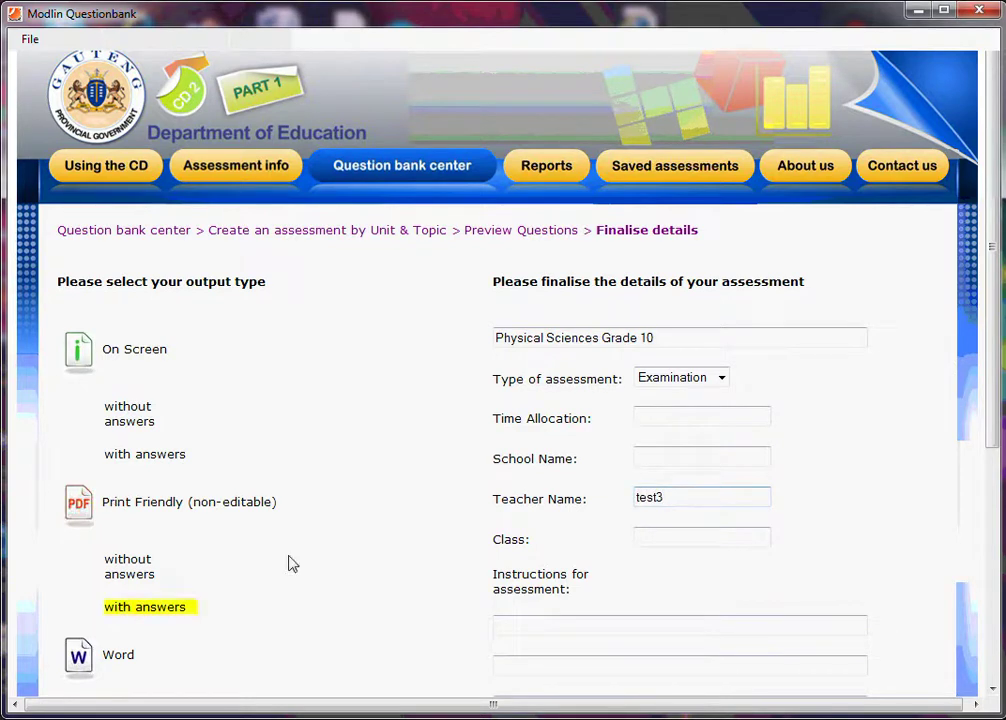
left_click_drag(990, 285, 983, 507)
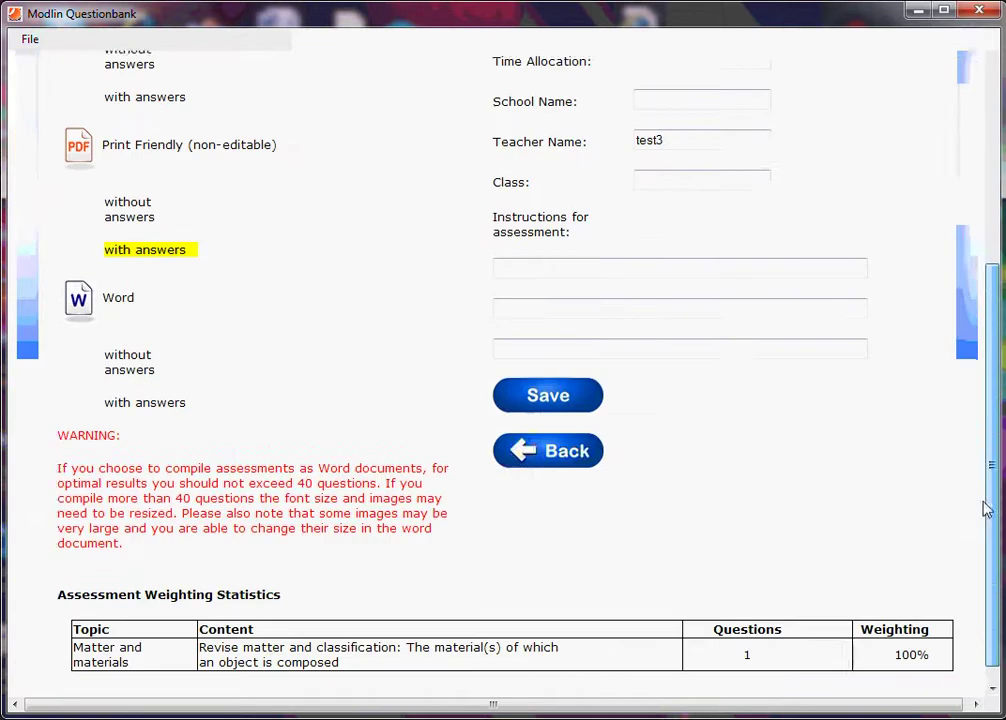
Step: Save the Physical Sciences exam and open it in print-friendly view from November 2011 saved assessments
left_click(531, 372)
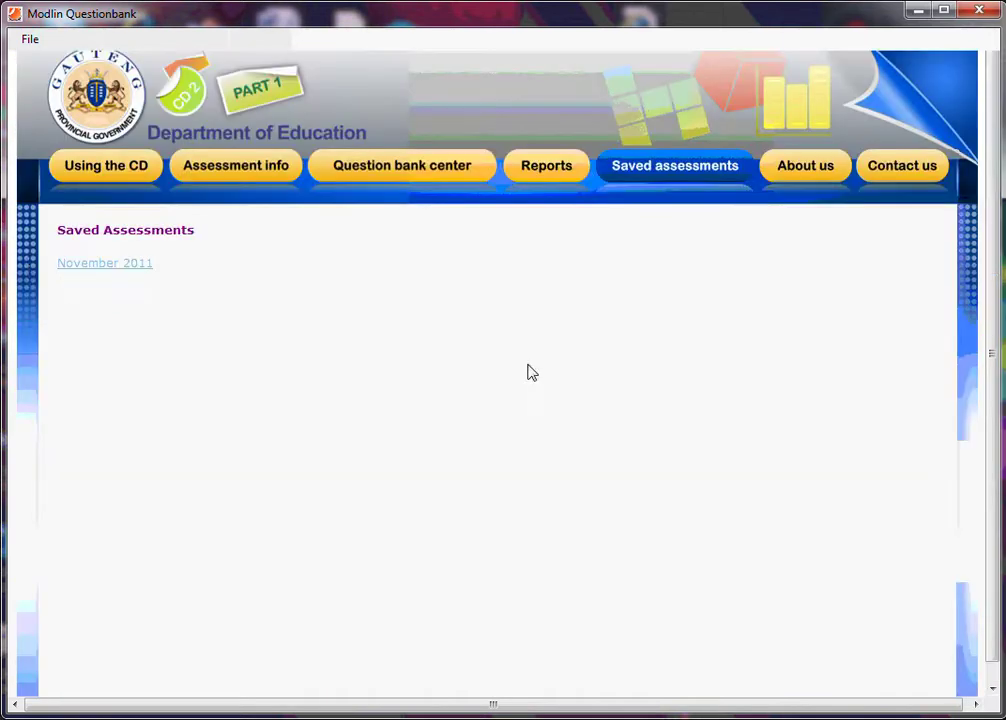
left_click(85, 265)
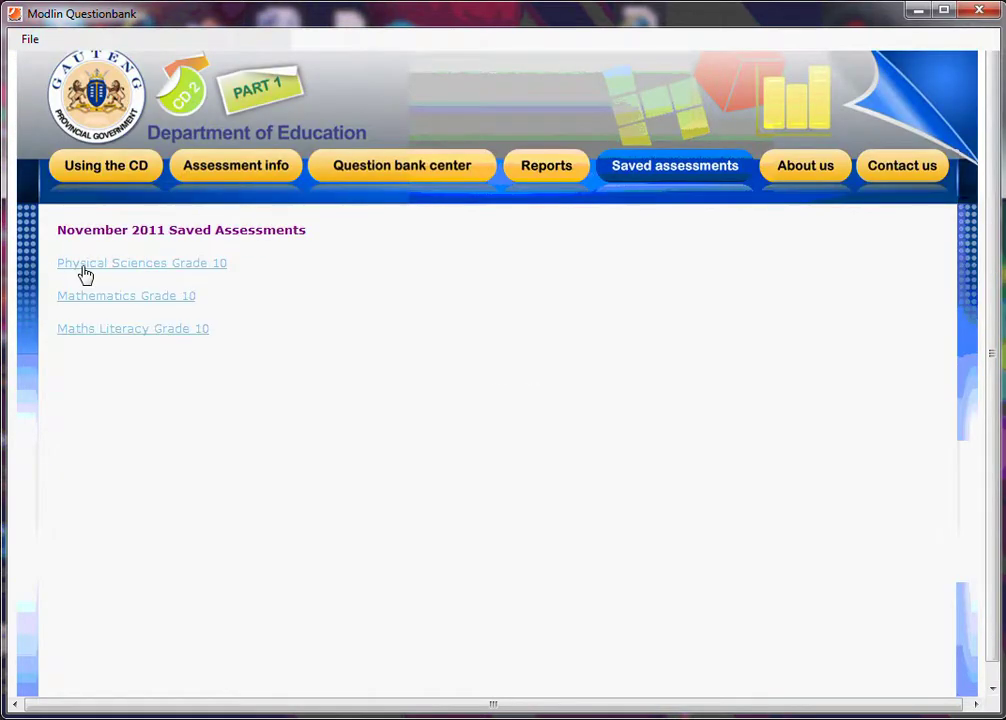
left_click(216, 266)
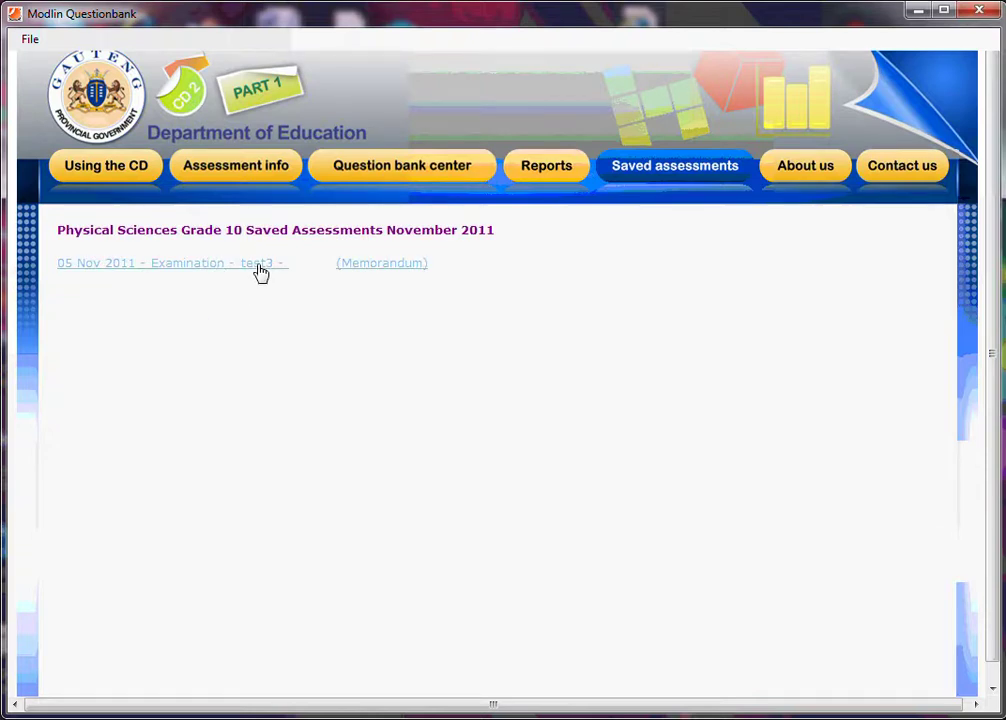
left_click(261, 268)
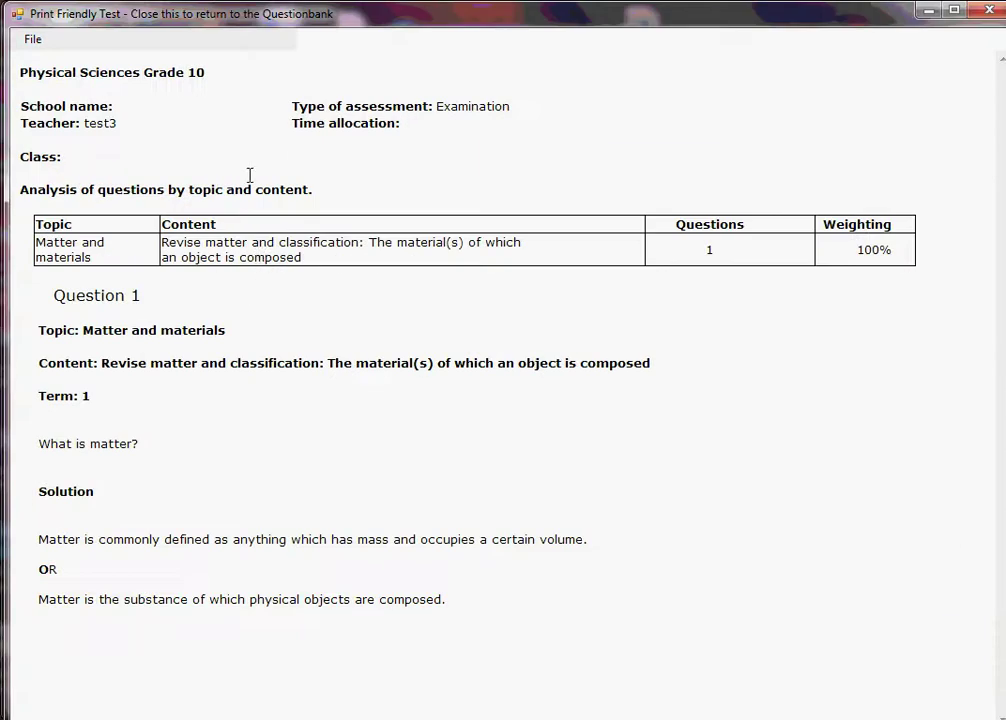
Step: Close the print-friendly test window without printing
left_click(33, 40)
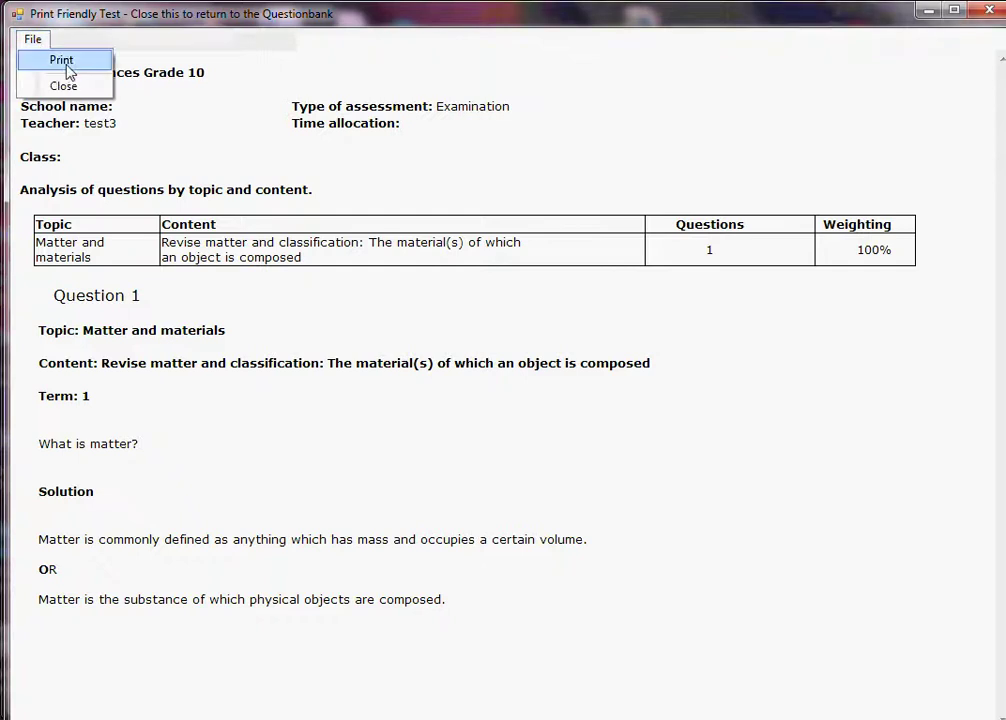
left_click(189, 152)
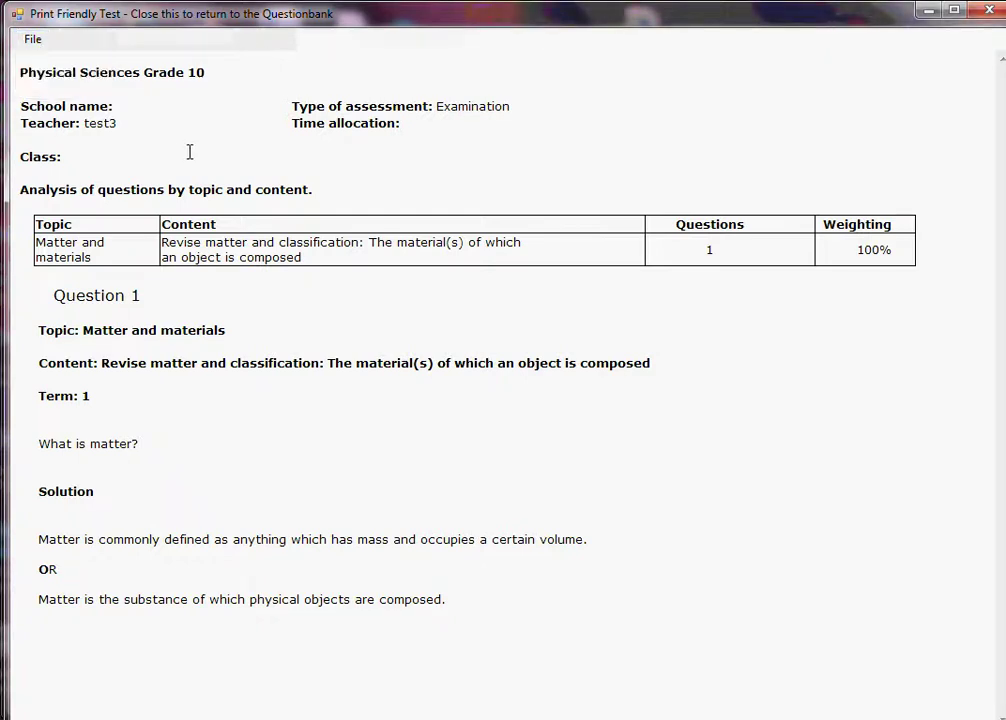
left_click(988, 9)
Step: Start a Maths Literacy assessment set to Grade 11 and bring up its content topics table
left_click(396, 172)
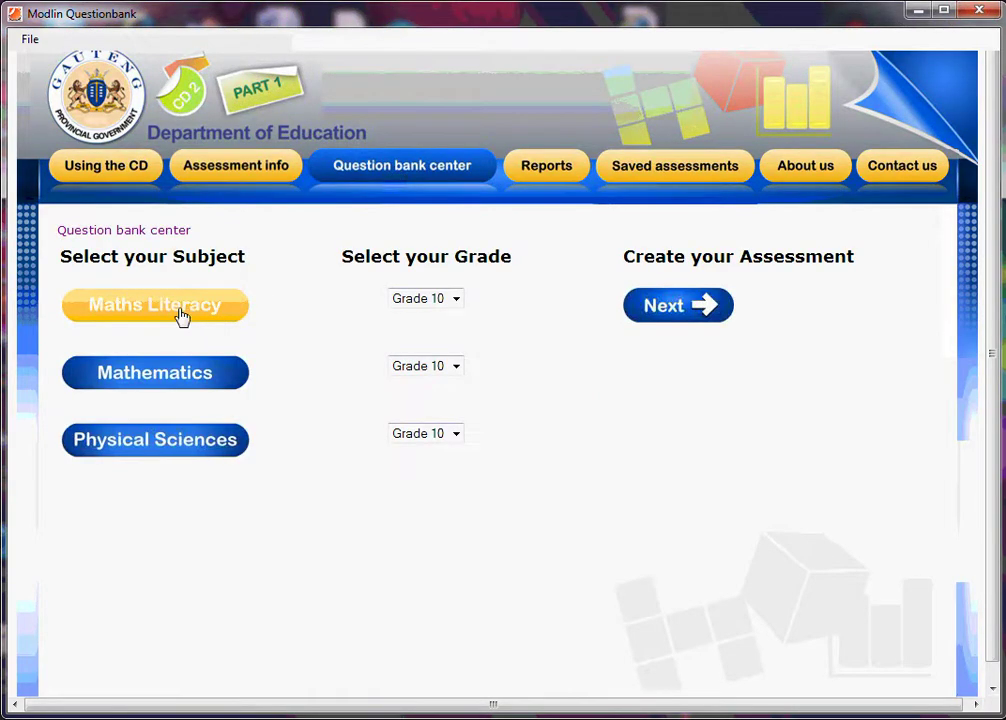
left_click(215, 320)
left_click(456, 299)
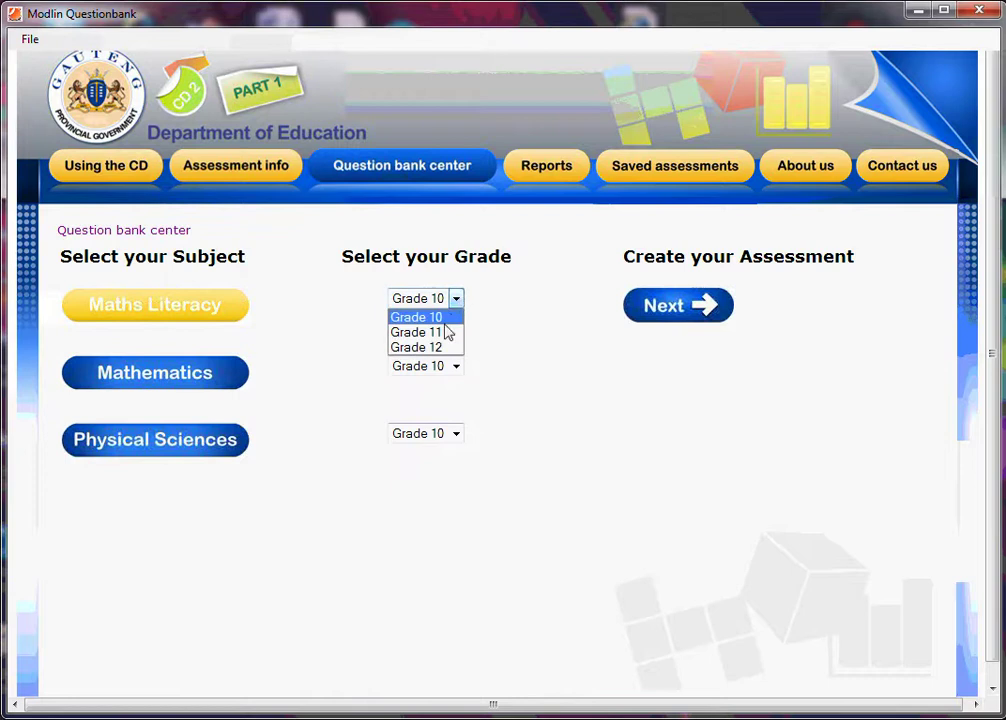
left_click(440, 333)
left_click(676, 316)
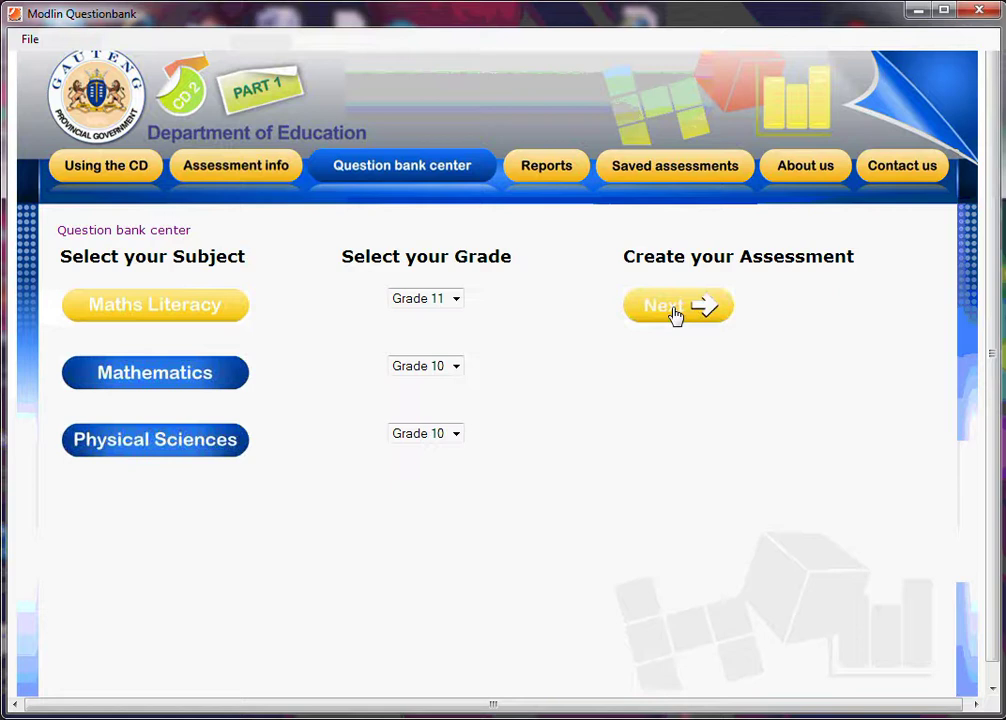
left_click(676, 314)
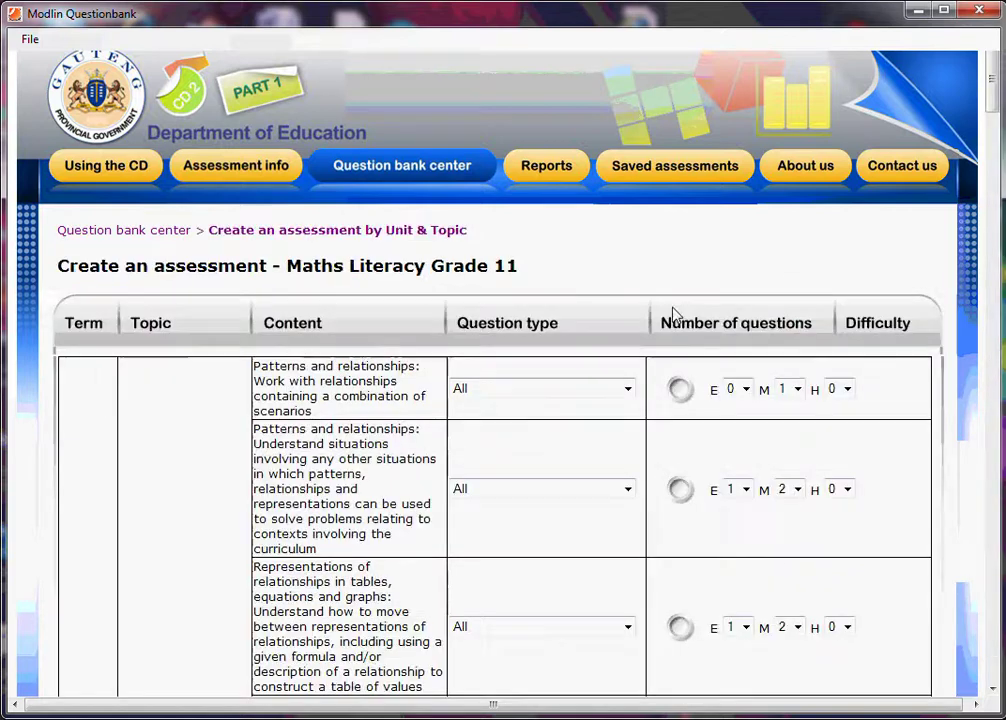
Step: Include the first Patterns and relationships row and give Question 1 a mark allocation of 2
left_click(680, 390)
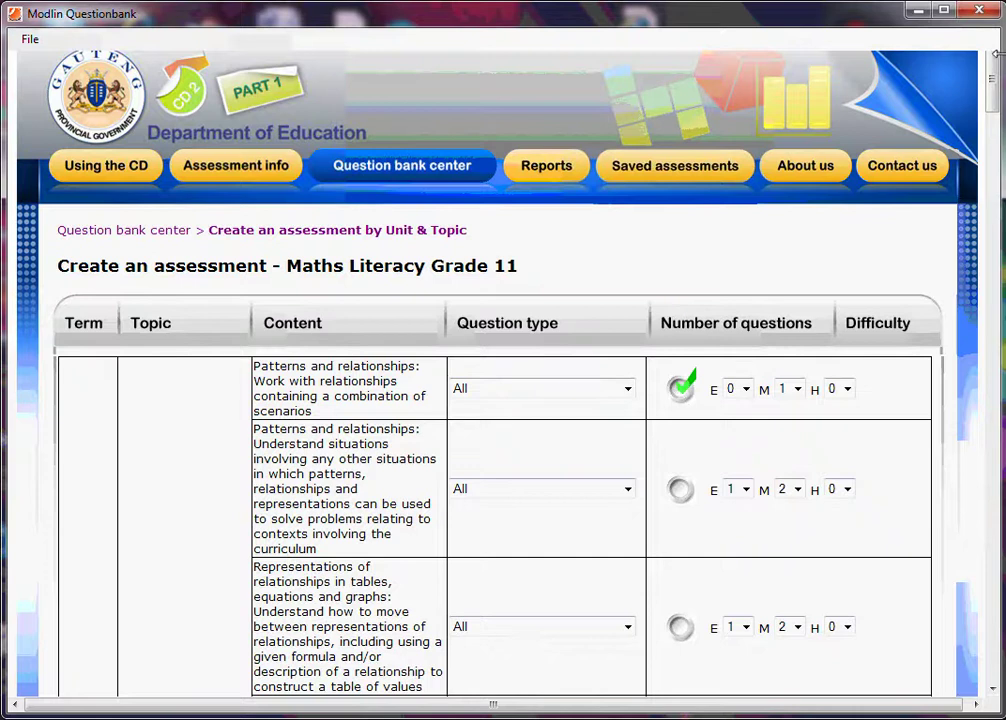
left_click_drag(990, 92, 990, 670)
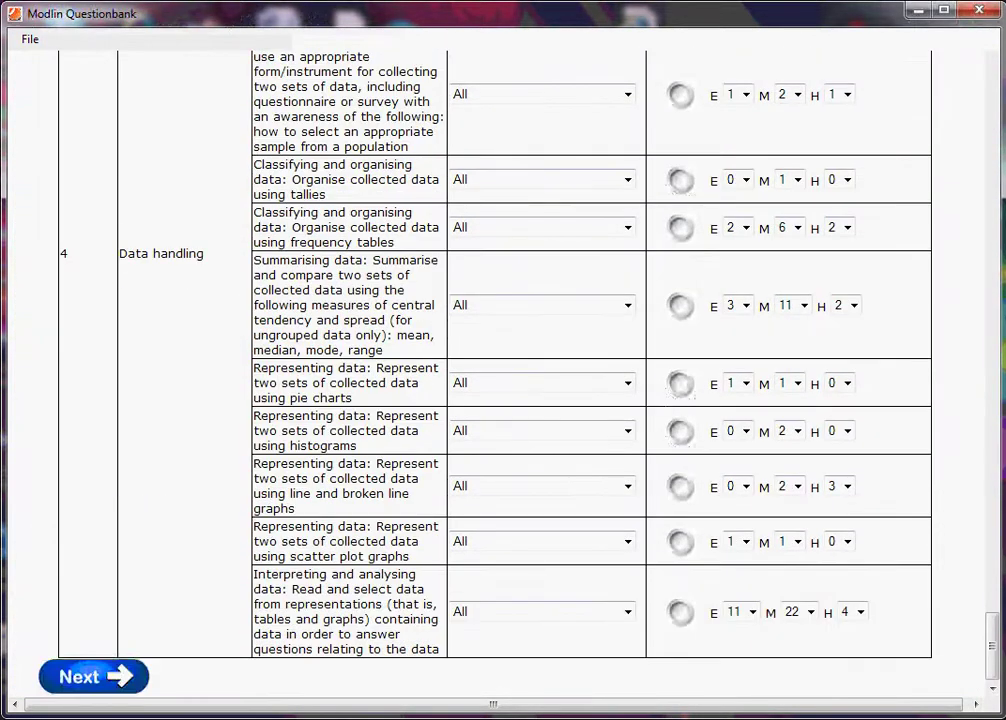
left_click(78, 679)
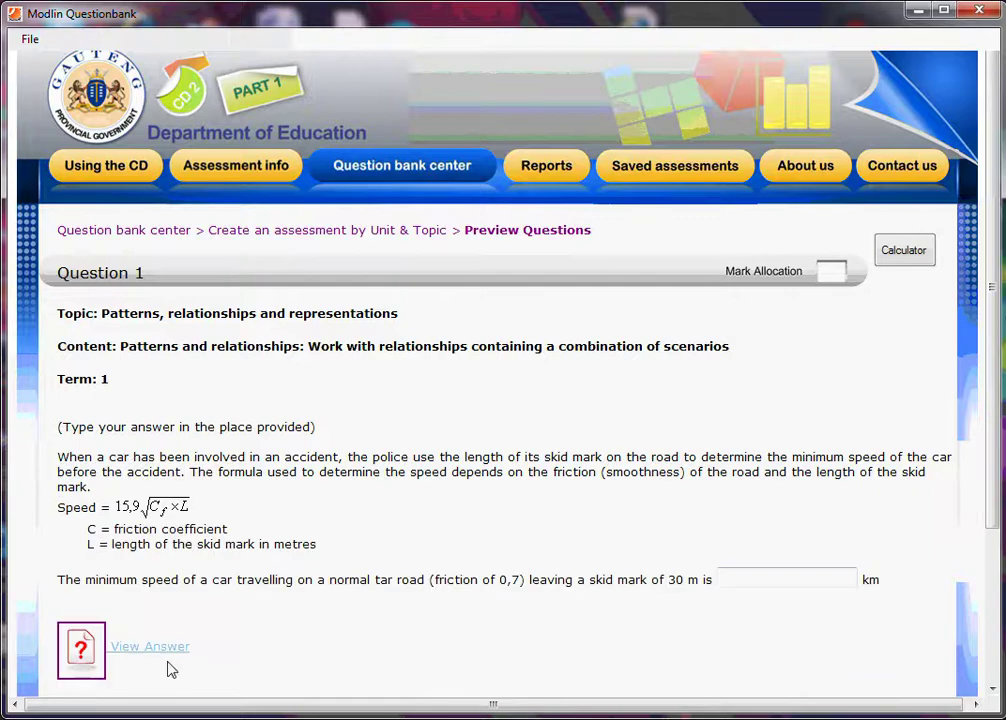
left_click(828, 271)
left_click_drag(999, 291, 999, 442)
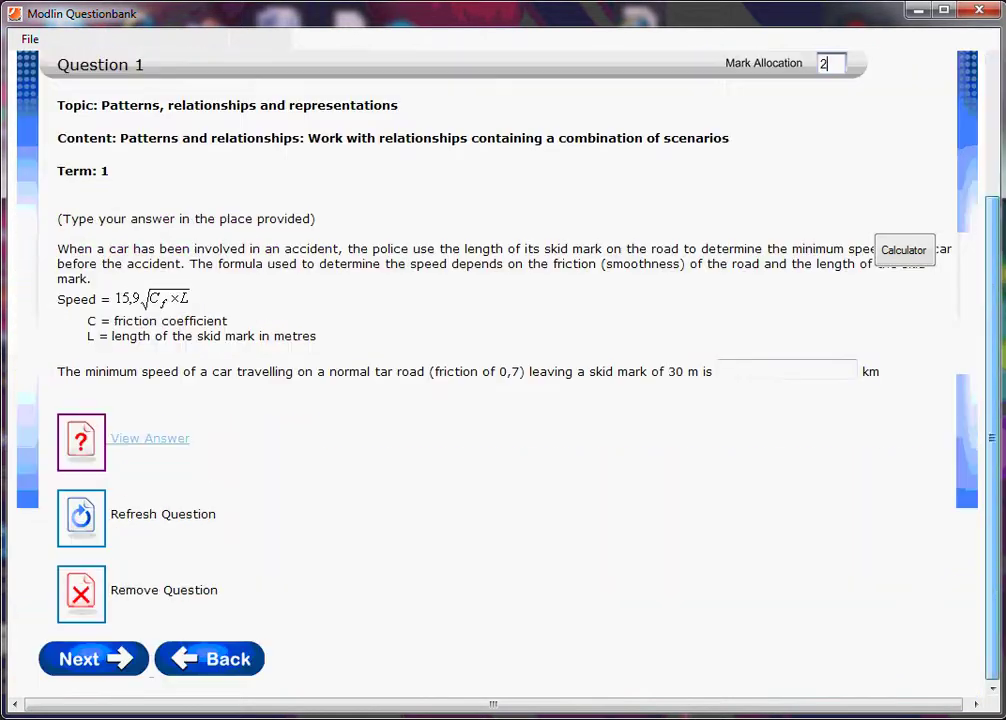
Step: Enter the teacher name, choose Word output with answers, and save the Maths Literacy Grade 11 exam
left_click(101, 664)
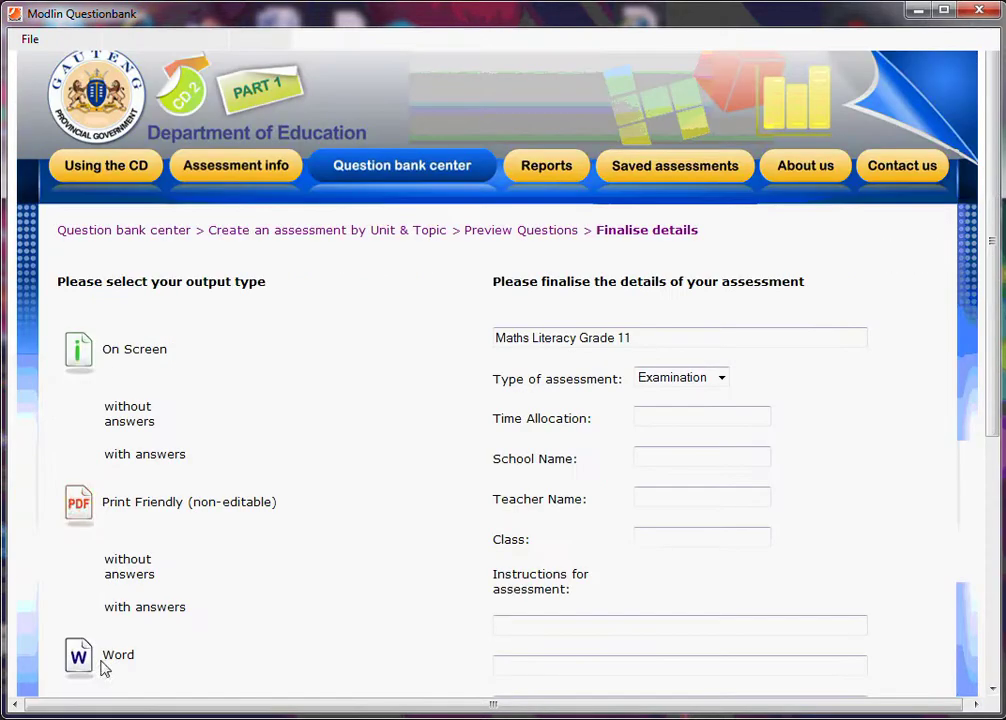
left_click(681, 498)
type("test5")
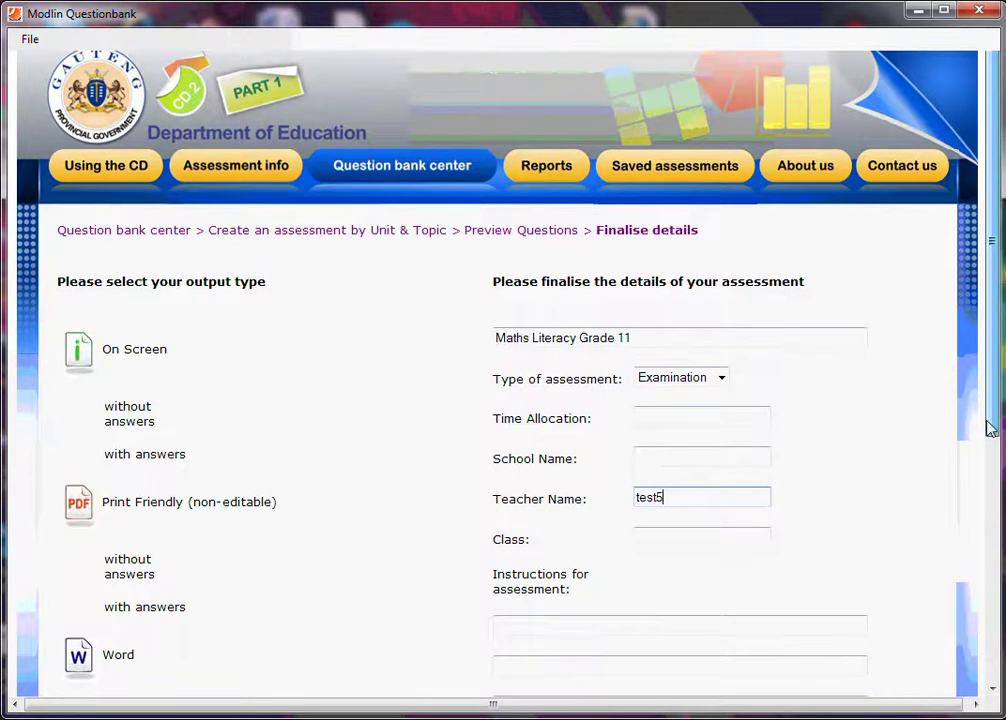
scroll(988, 428, "down", 5)
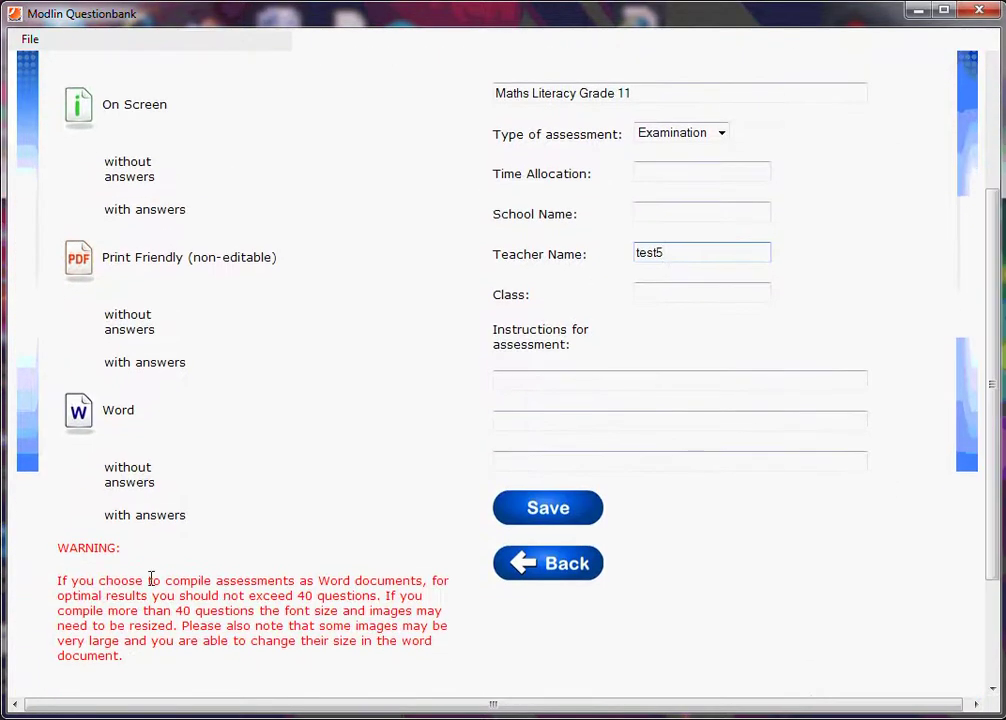
left_click(153, 516)
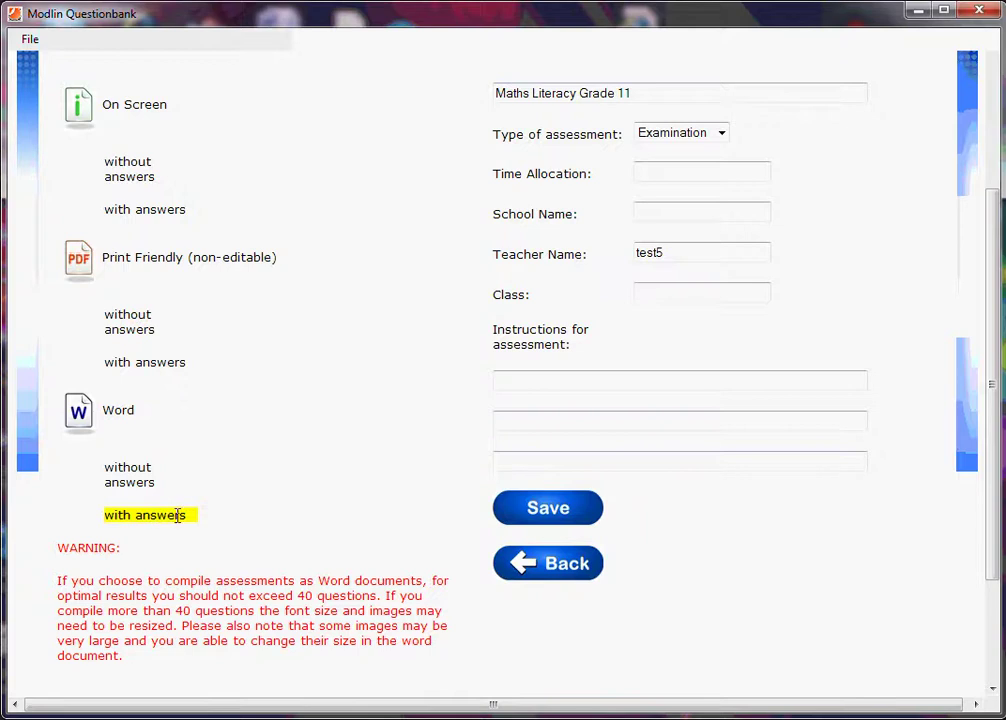
left_click(578, 519)
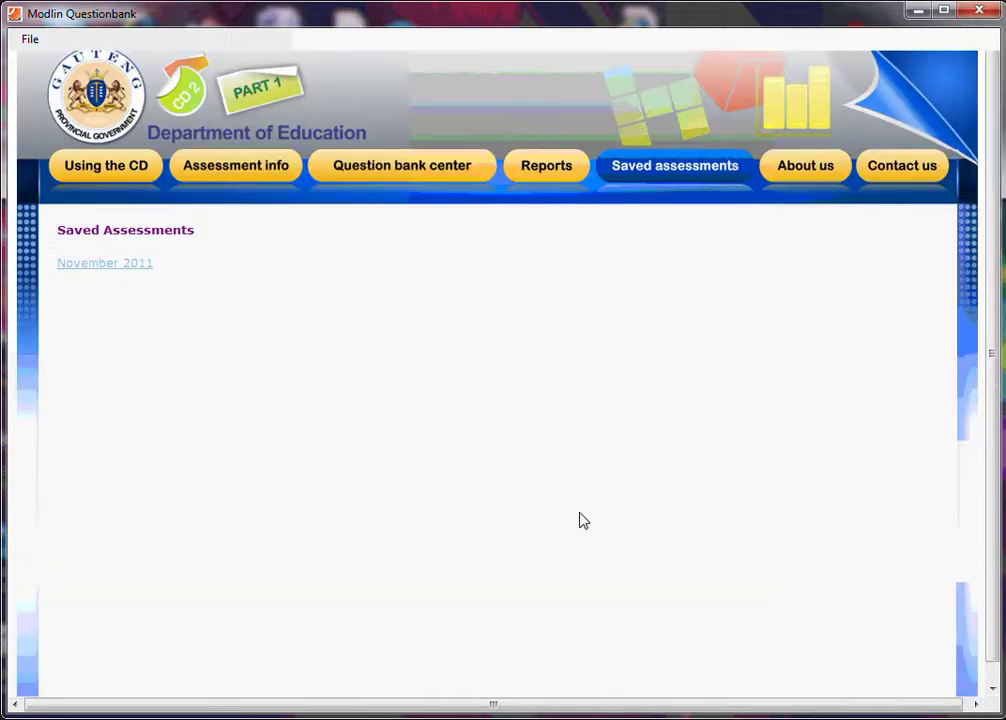
Step: From November 2011 > Maths Literacy Grade 11 saved assessments, open the examination in Word
left_click(98, 265)
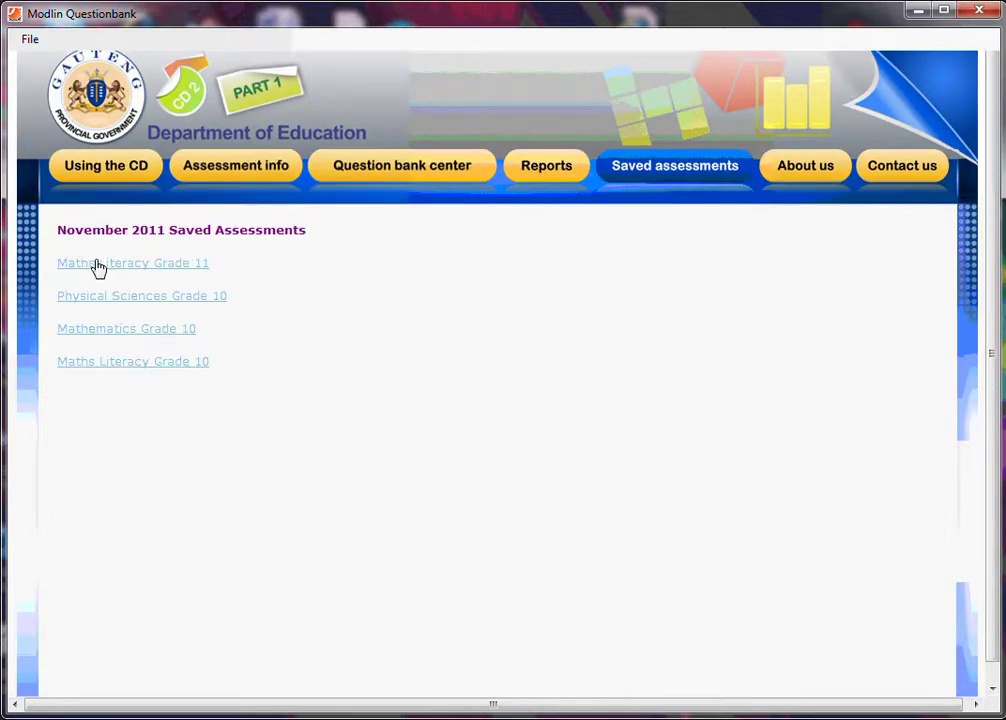
left_click(190, 268)
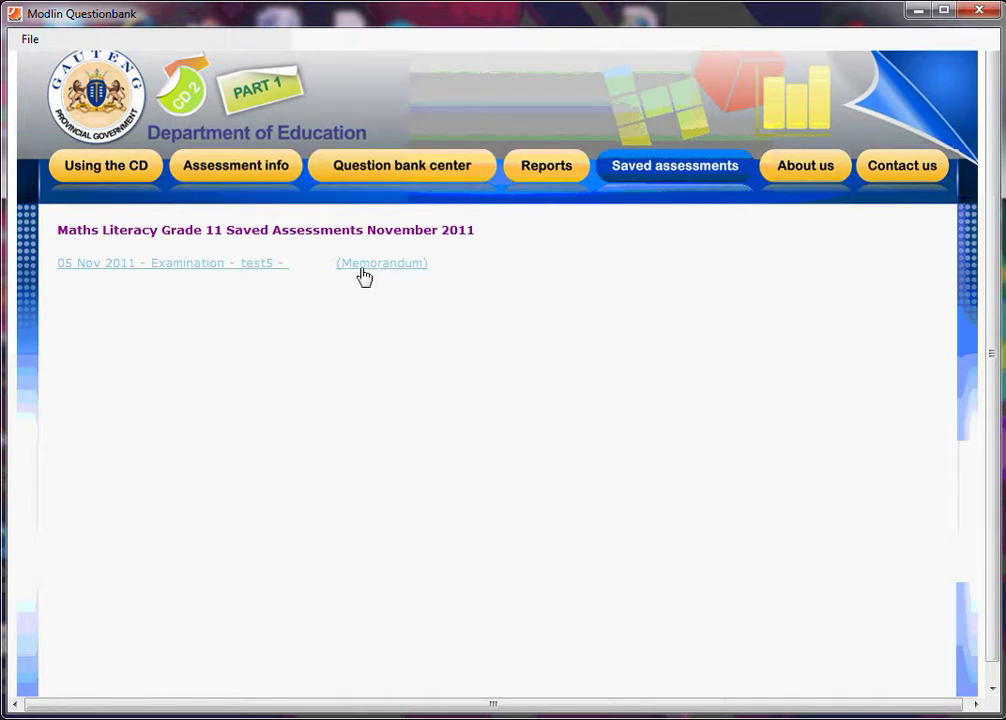
left_click(258, 272)
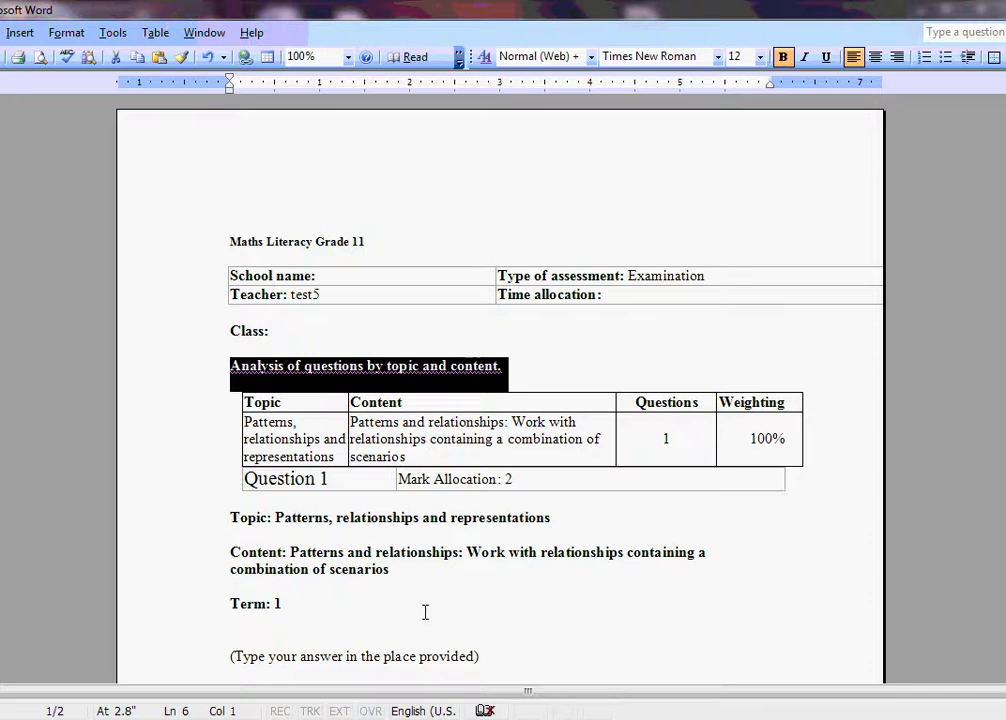
Step: Add test text 'eeeeeeeee' to the answer line and save as Maths Literacy Grade 11 in My Documents
left_click(234, 656)
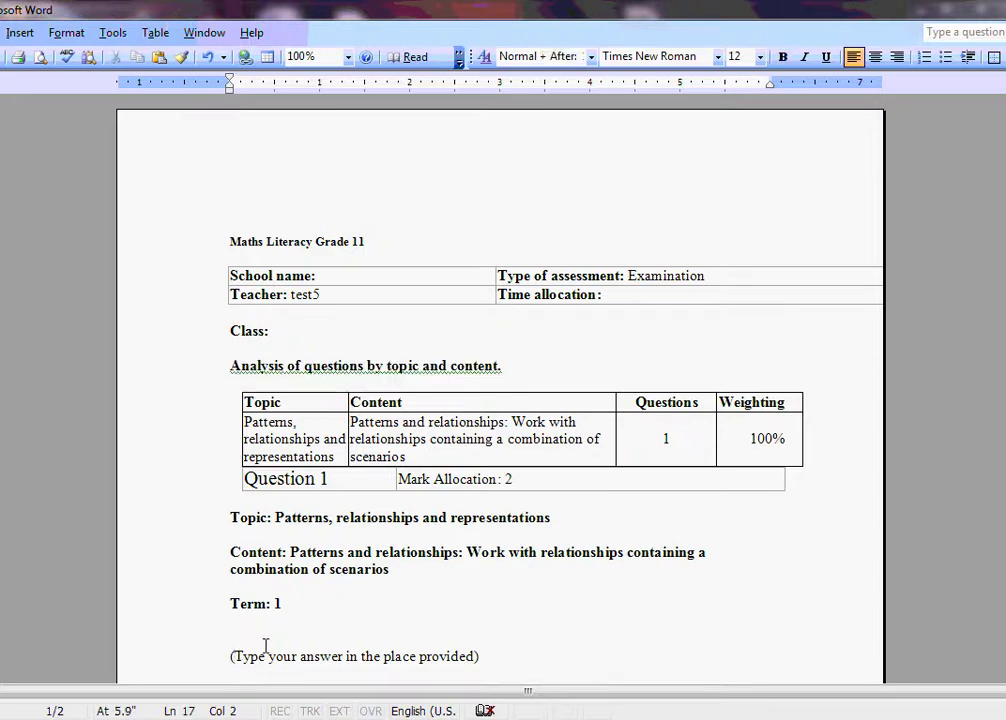
type("eeeeeeeee")
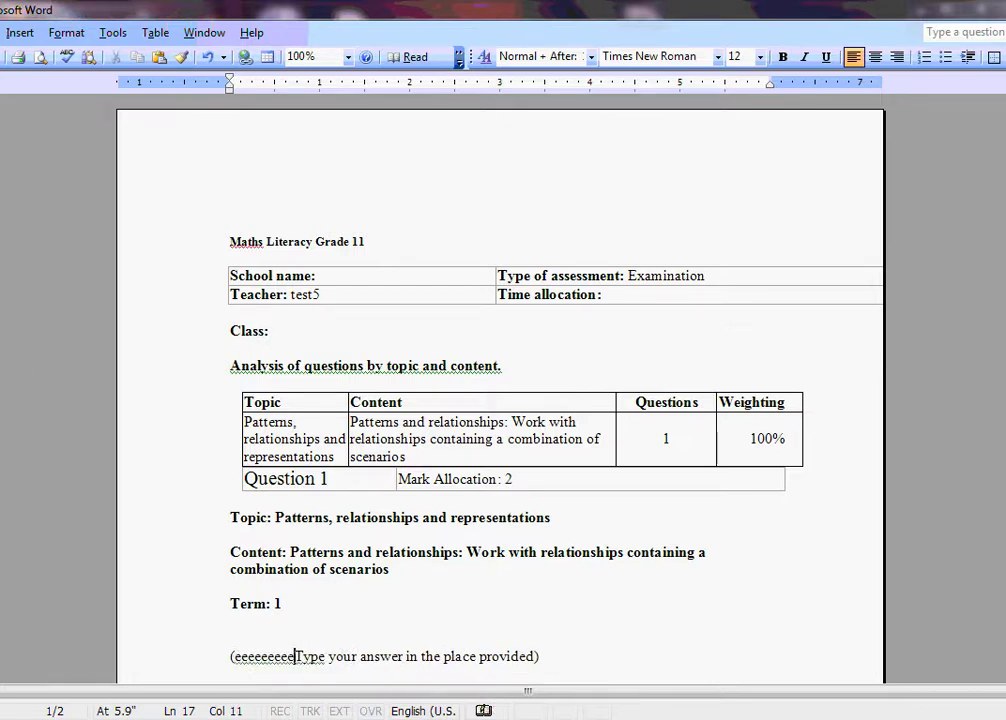
key("alt+f")
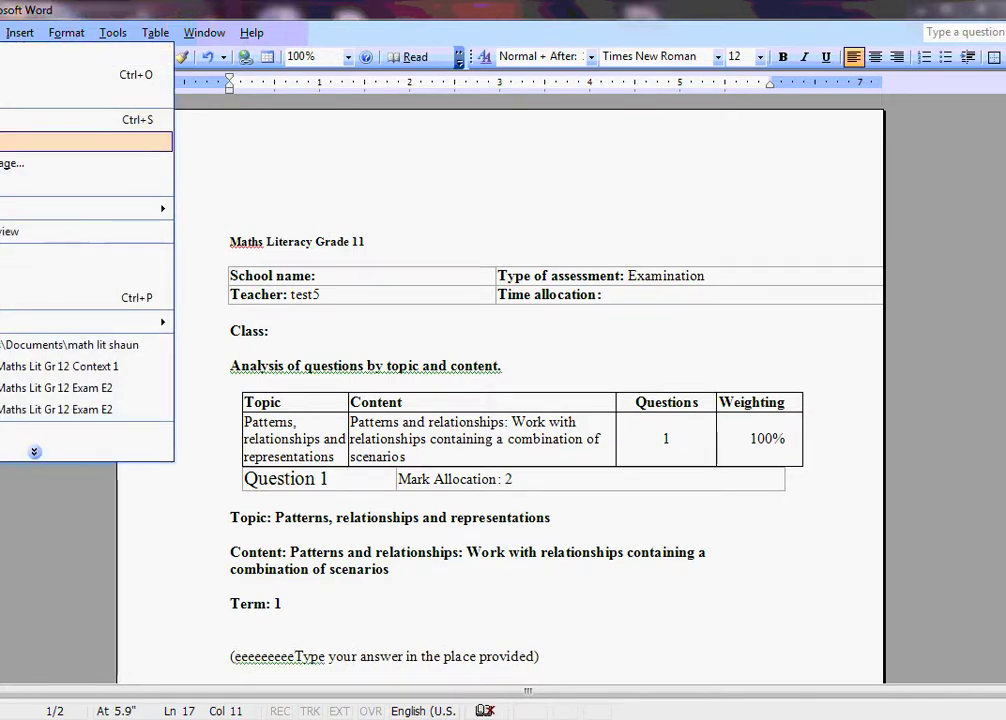
key("Escape")
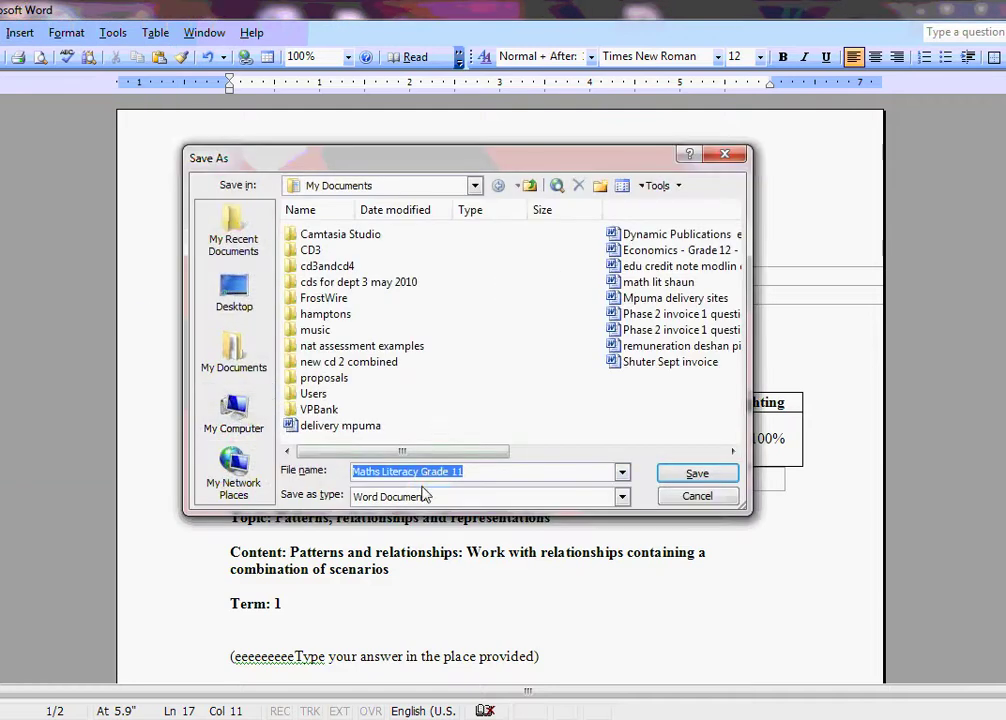
left_click(695, 474)
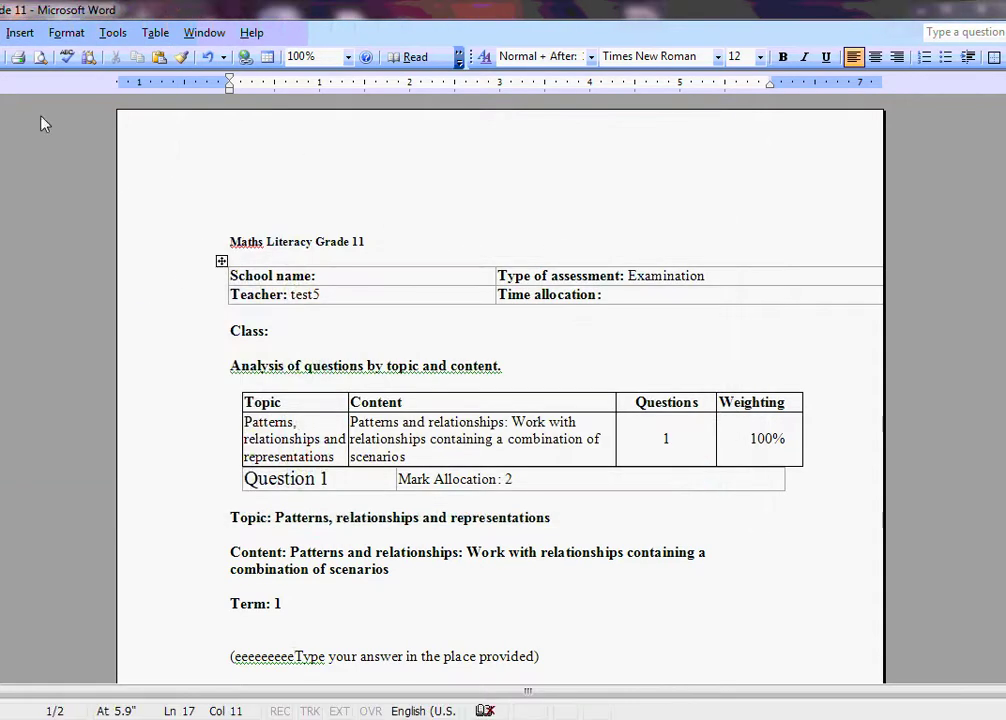
Step: Close the Word document and bring Modlin Questionbank's Saved Assessments page to the front
key("alt+f")
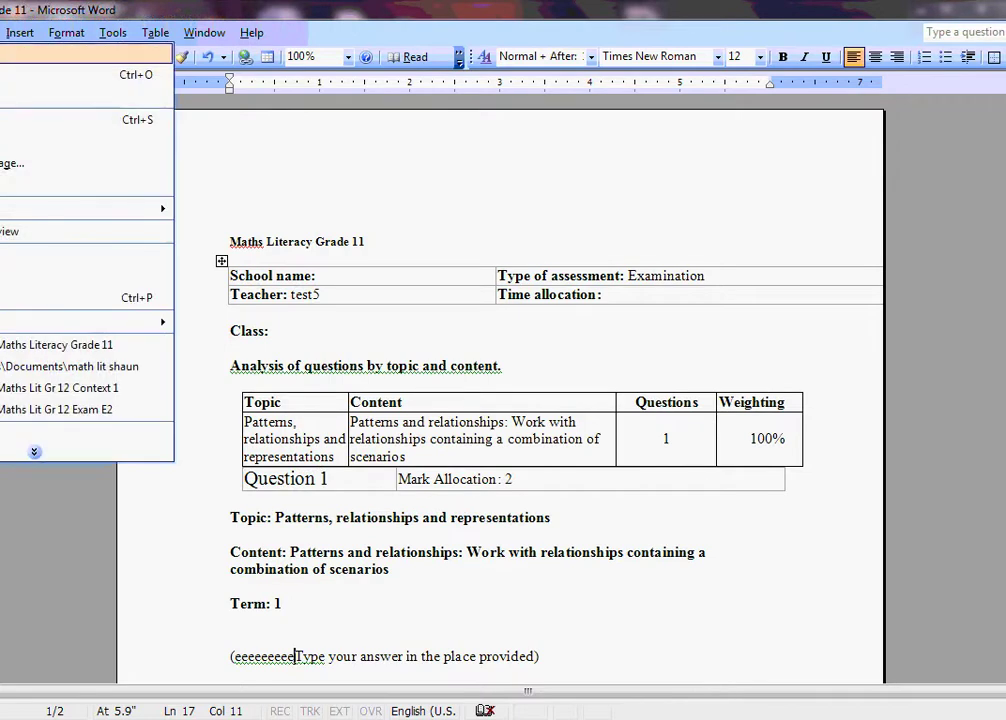
key("Down")
key("Down")
key("Return")
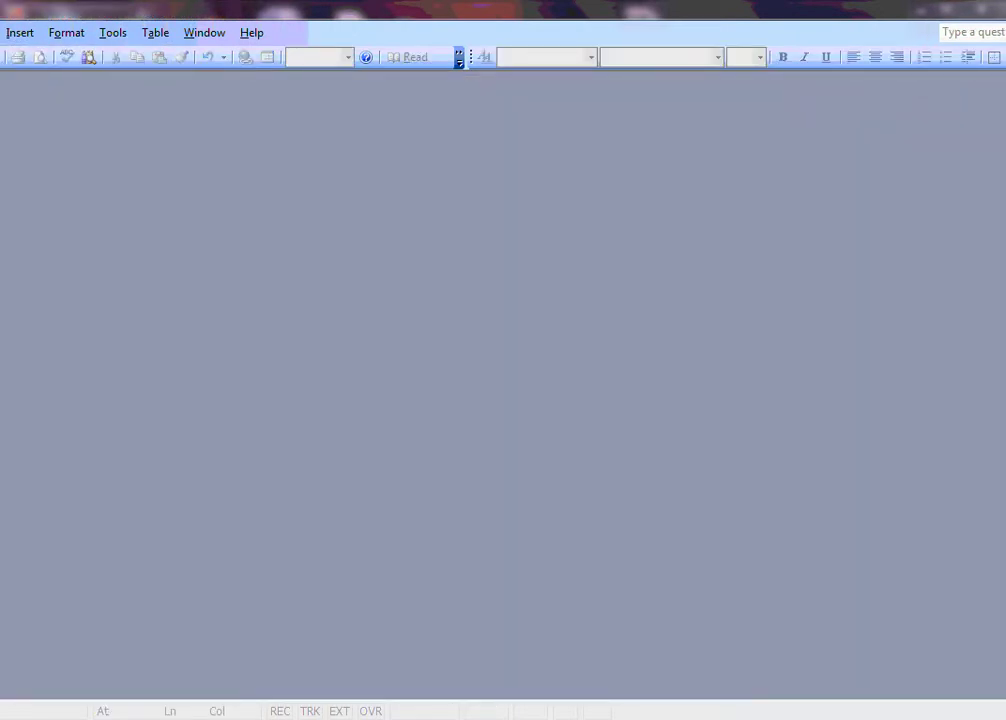
mouse_move(0, 305)
left_click(40, 315)
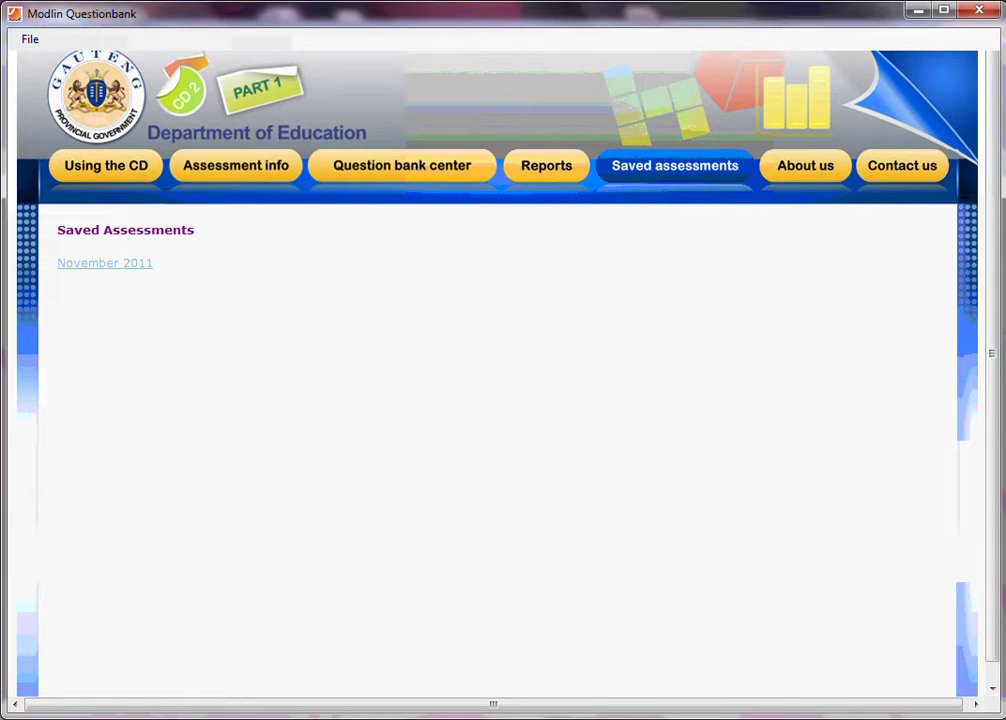